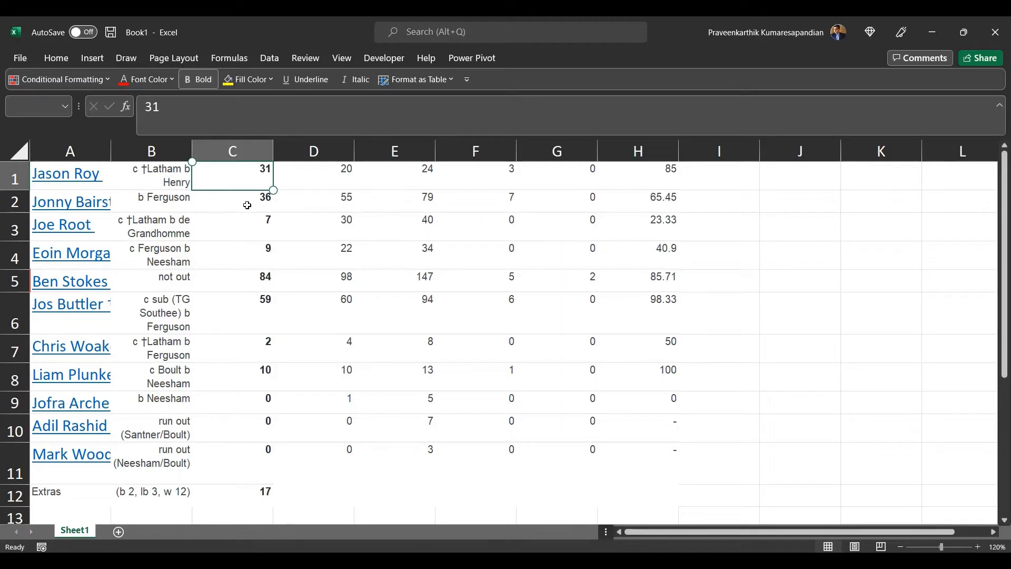
Create a formula-based conditional formatting rule for cell C1 using =AND($C$1>30,$C$1<50).
click(29, 79)
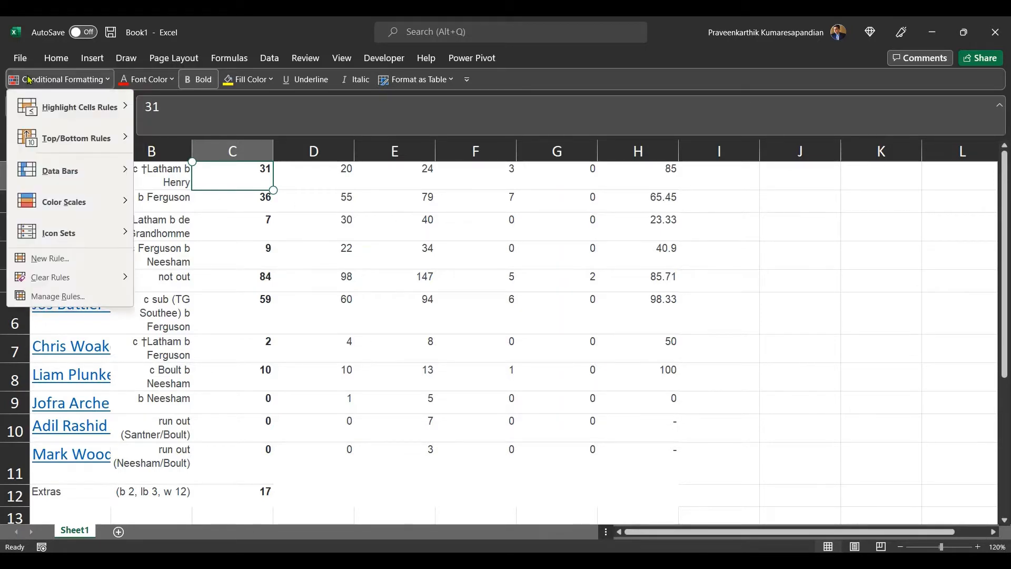
click(77, 257)
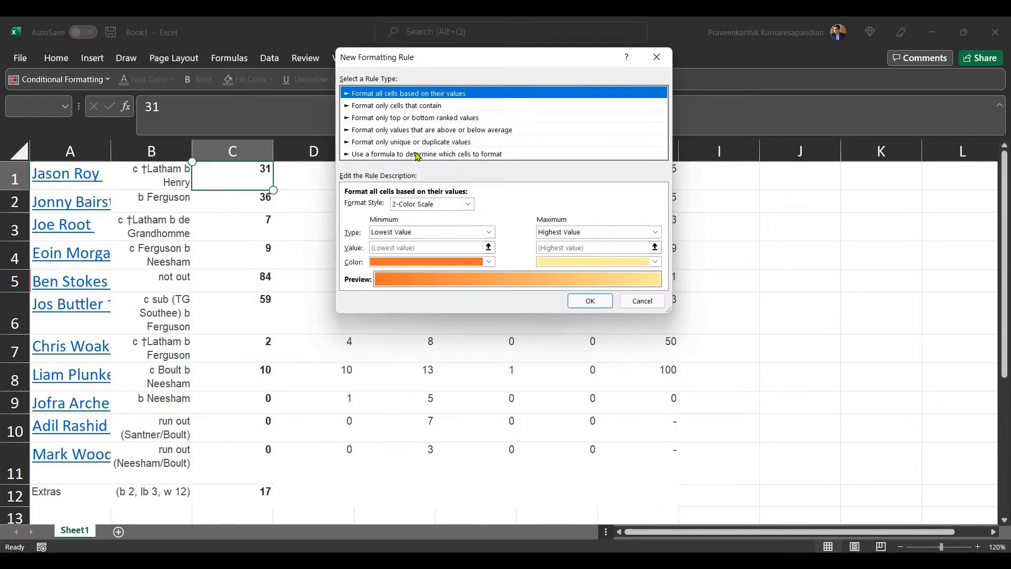
click(418, 156)
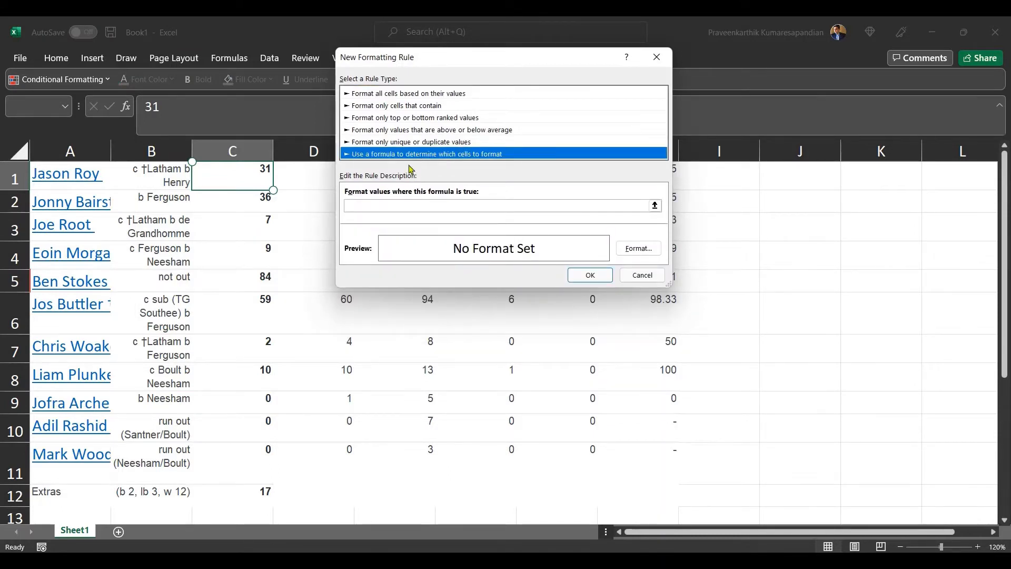
click(383, 205)
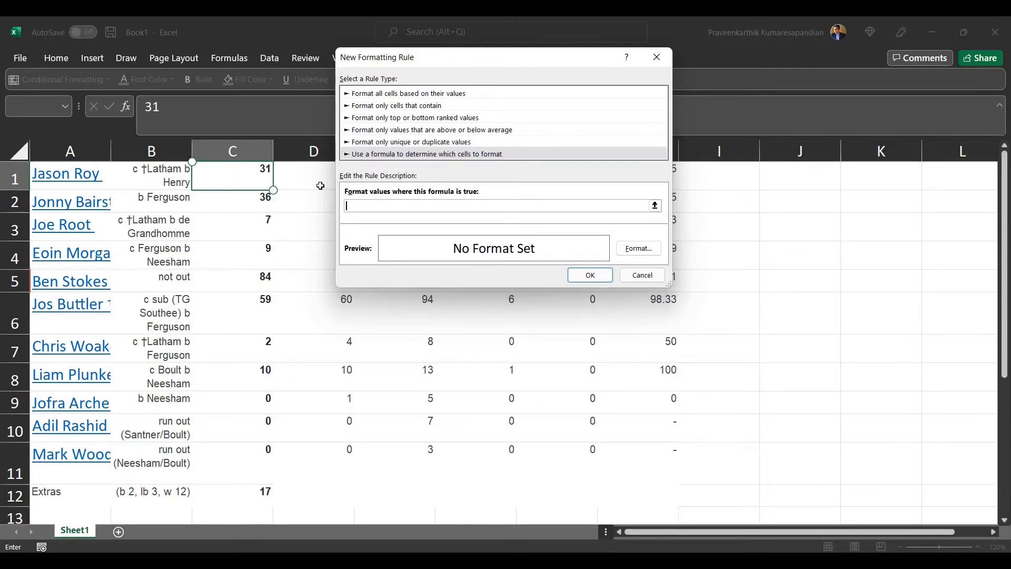
click(220, 180)
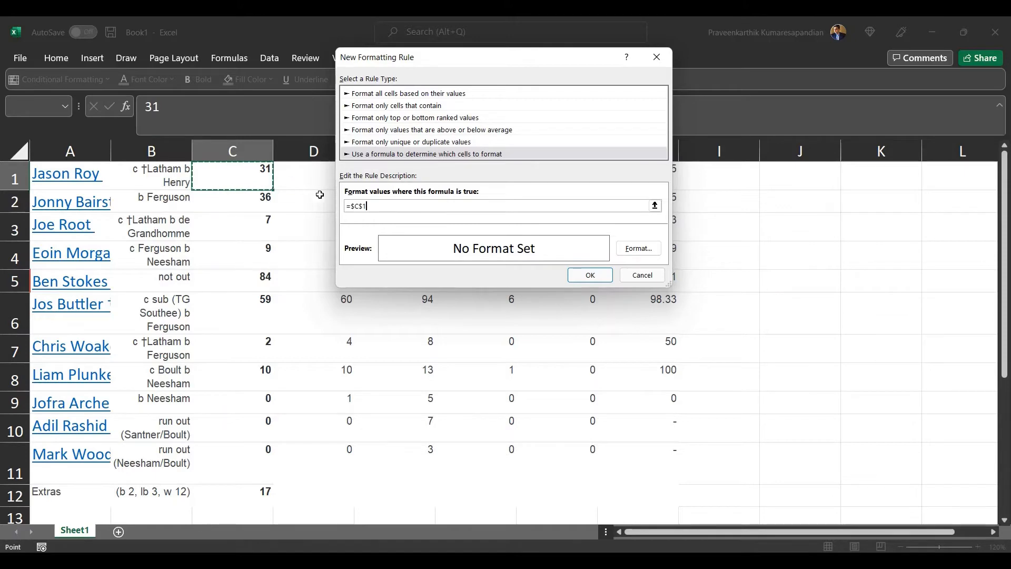
click(379, 210)
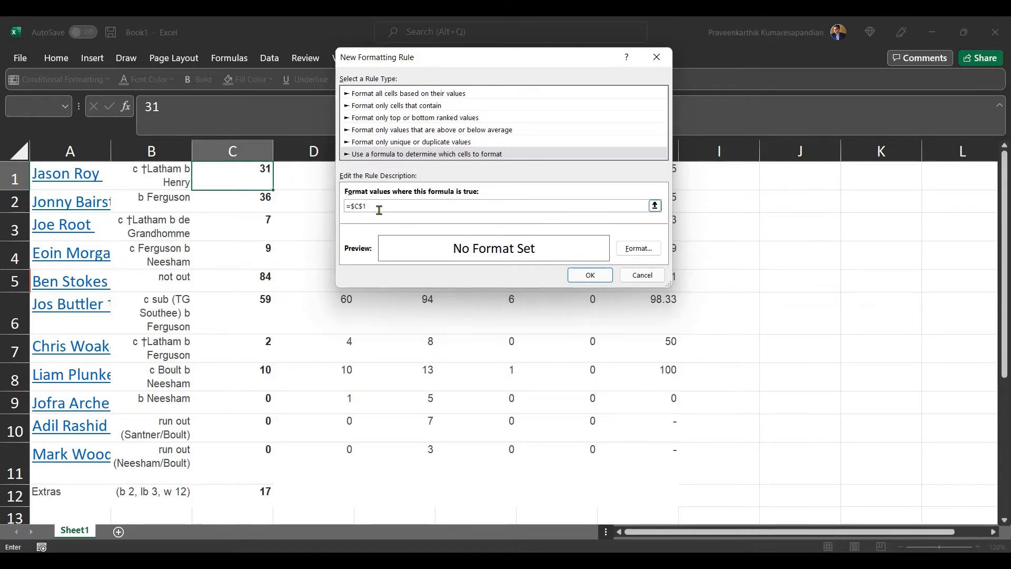
text(>30)
click(351, 206)
text(AND()
text(,)
click(236, 175)
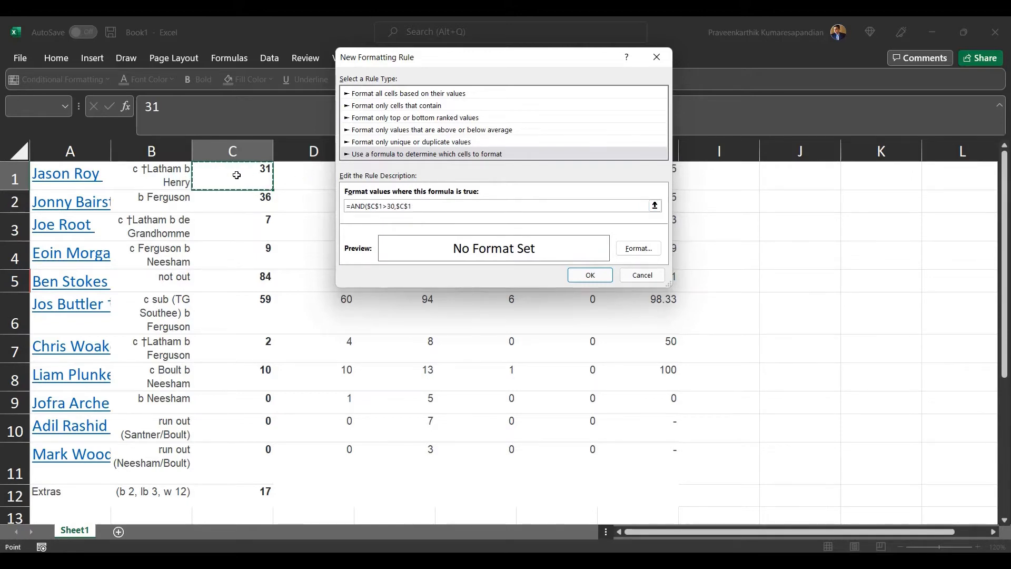
text(<50)
Give the new rule a light green background fill with a matching light green pattern colour and apply it to C1.
click(641, 253)
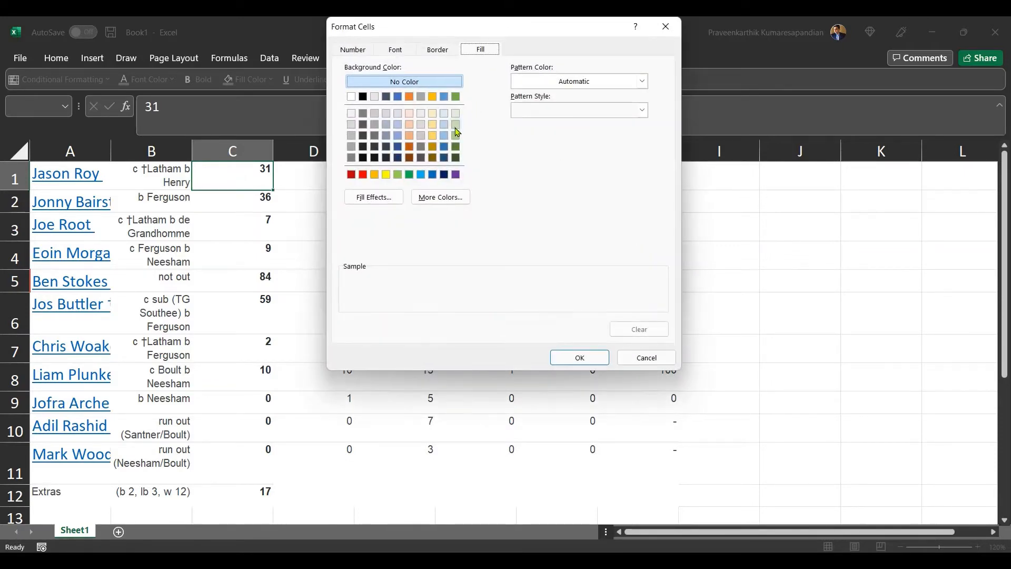
click(456, 125)
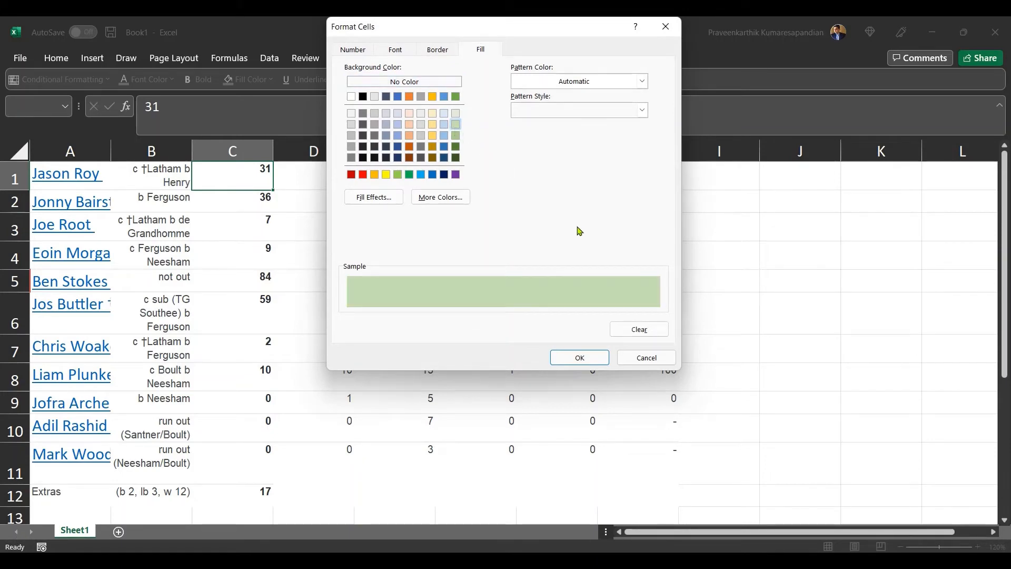
click(536, 77)
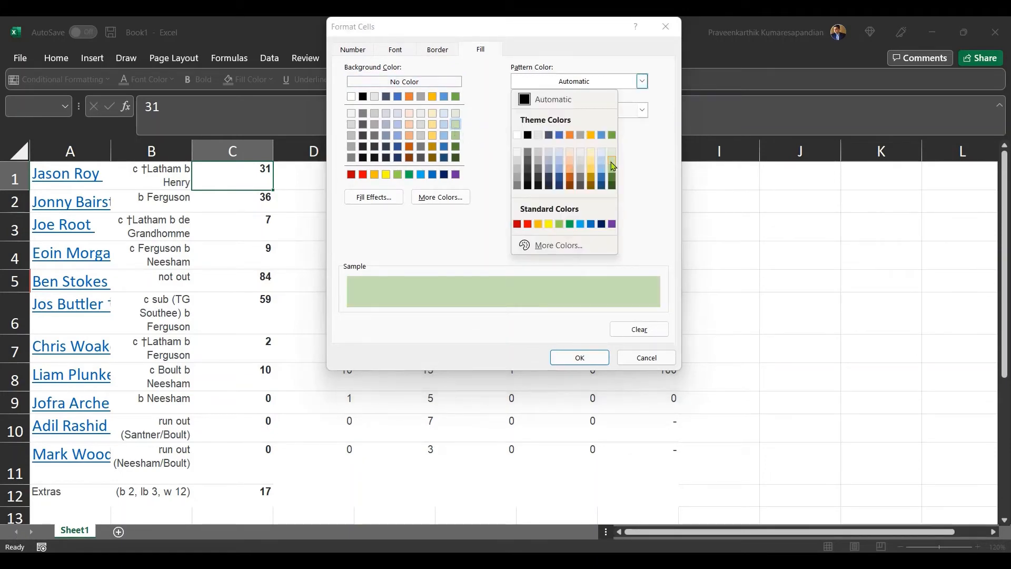
click(613, 167)
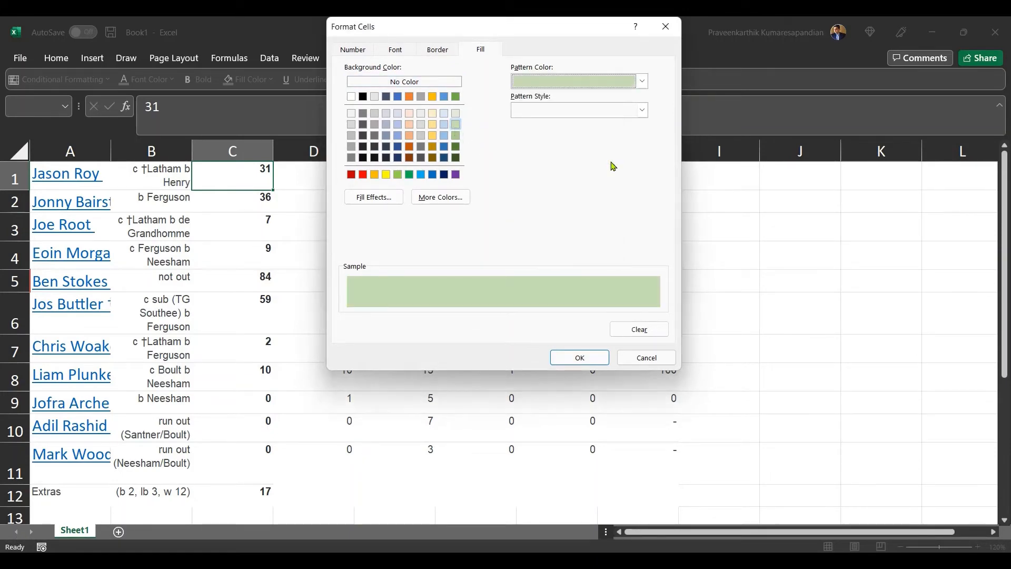
click(584, 358)
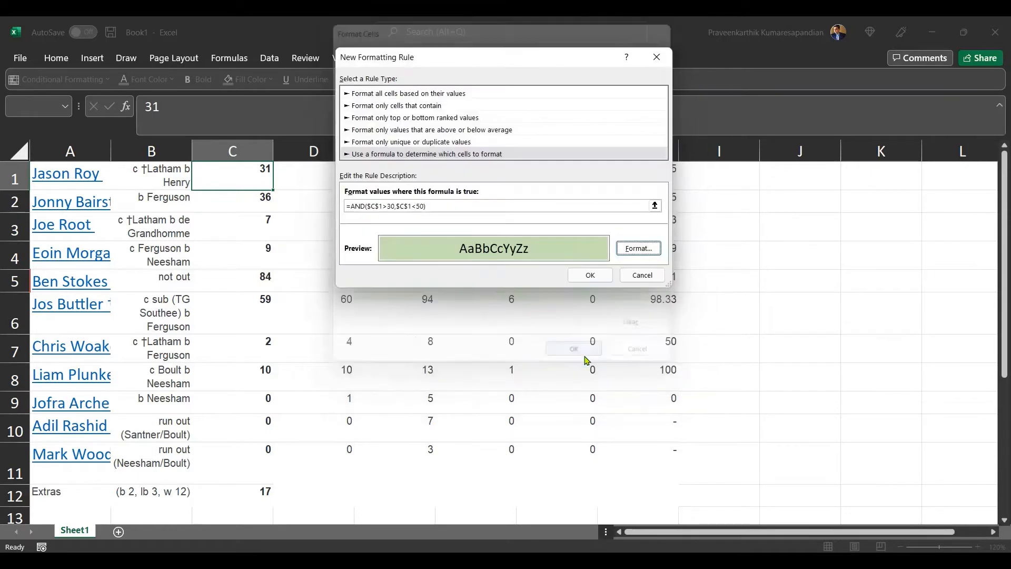
click(588, 280)
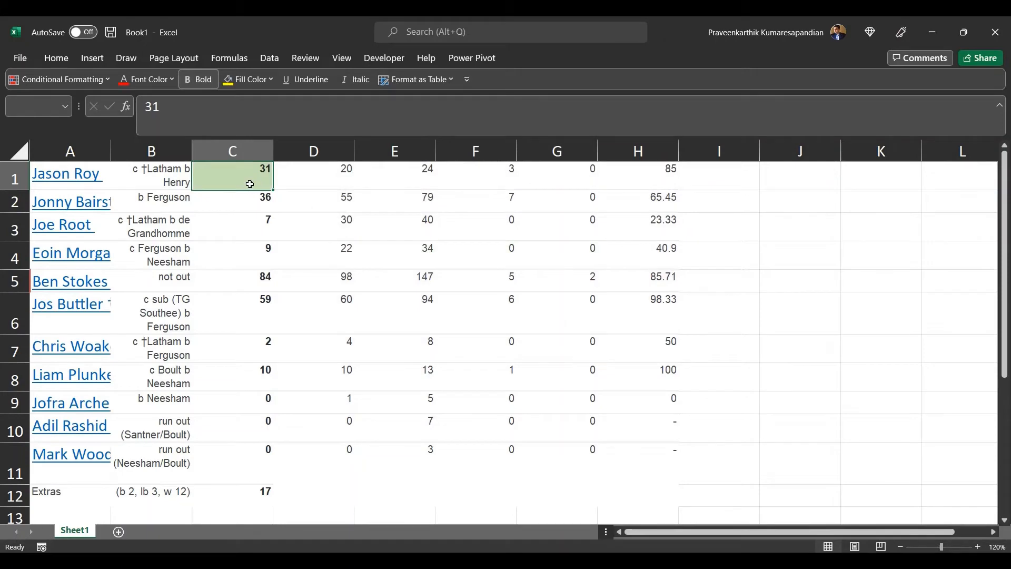
Edit the existing conditional formatting rule so its formula uses relative rows: =AND($C1>30,$C1<50).
click(59, 80)
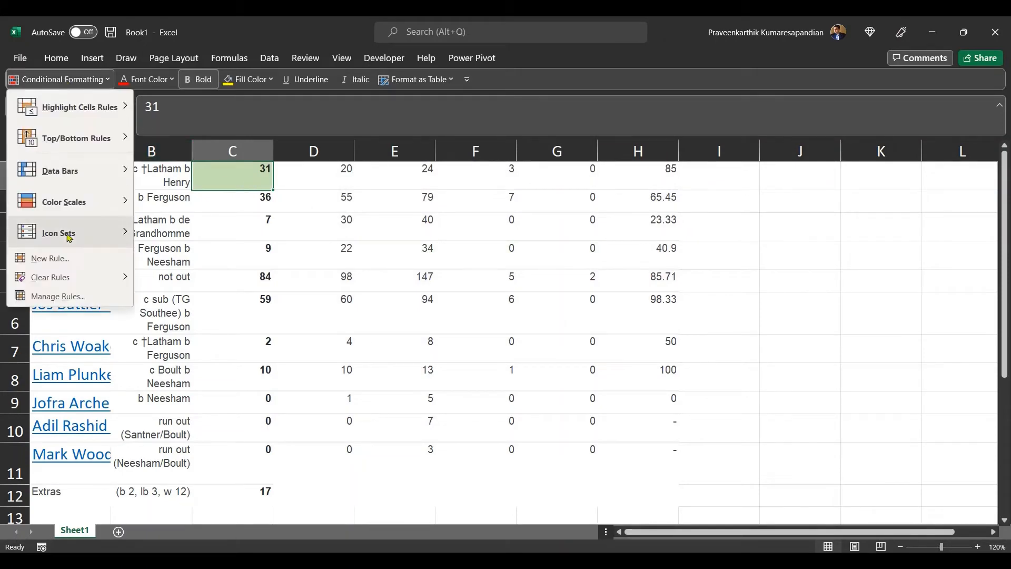
click(76, 298)
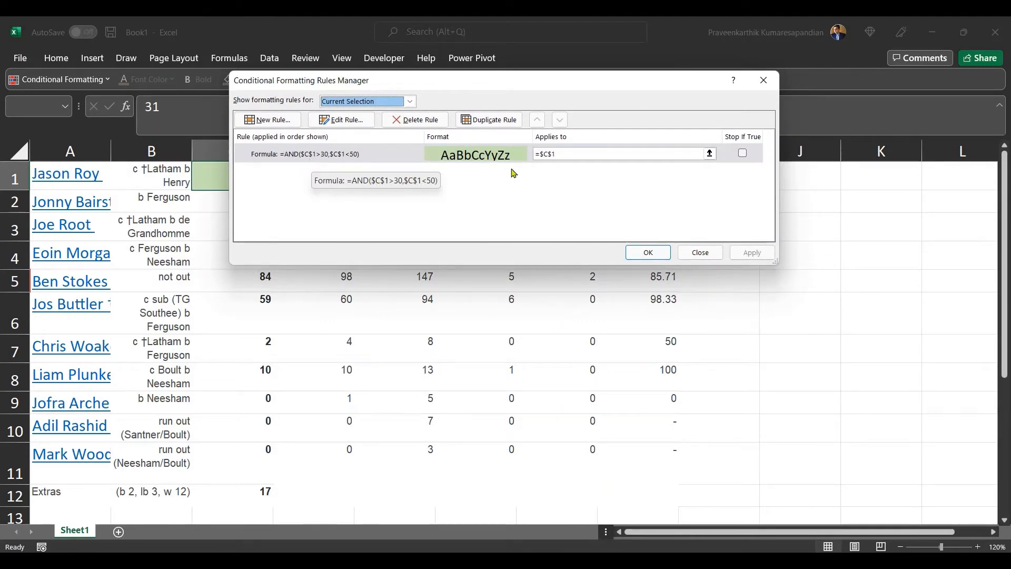
click(561, 156)
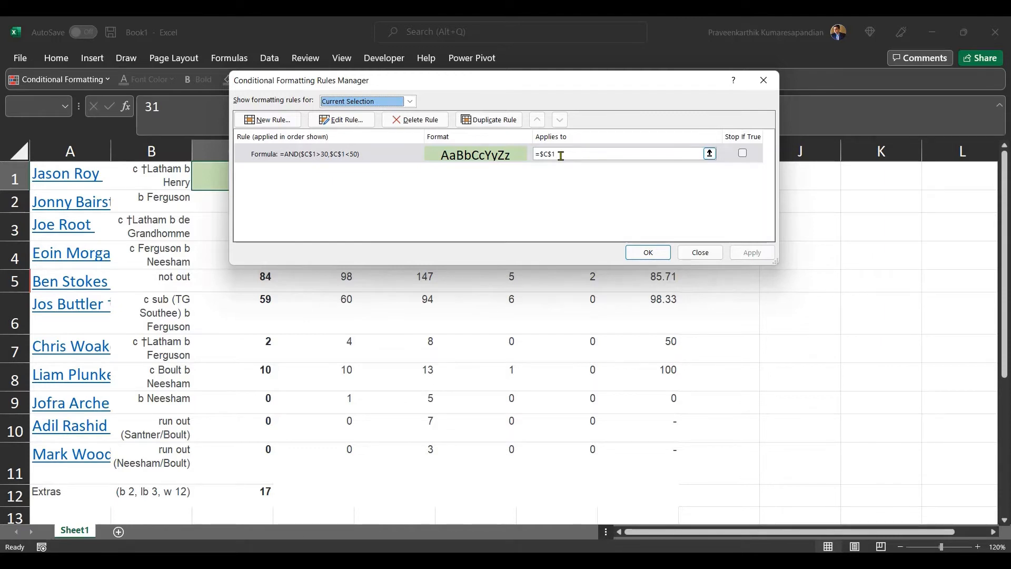
click(561, 156)
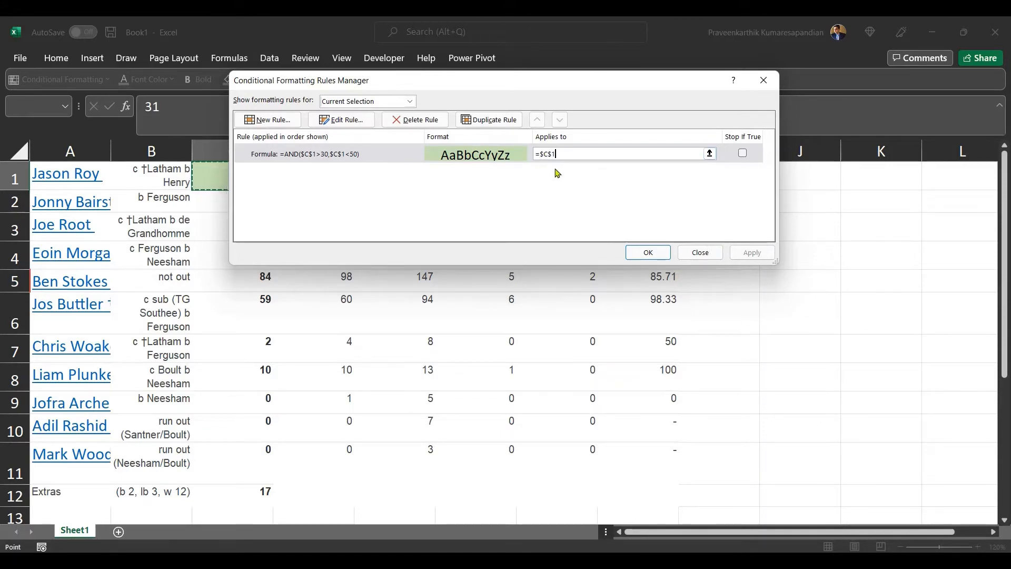
click(365, 157)
click(340, 120)
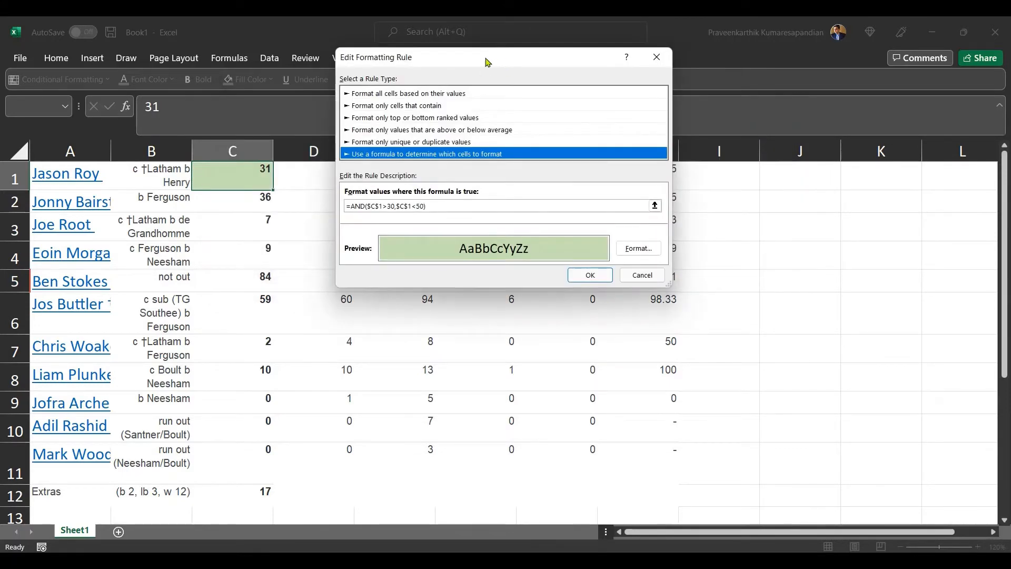
drag(487, 61, 523, 62)
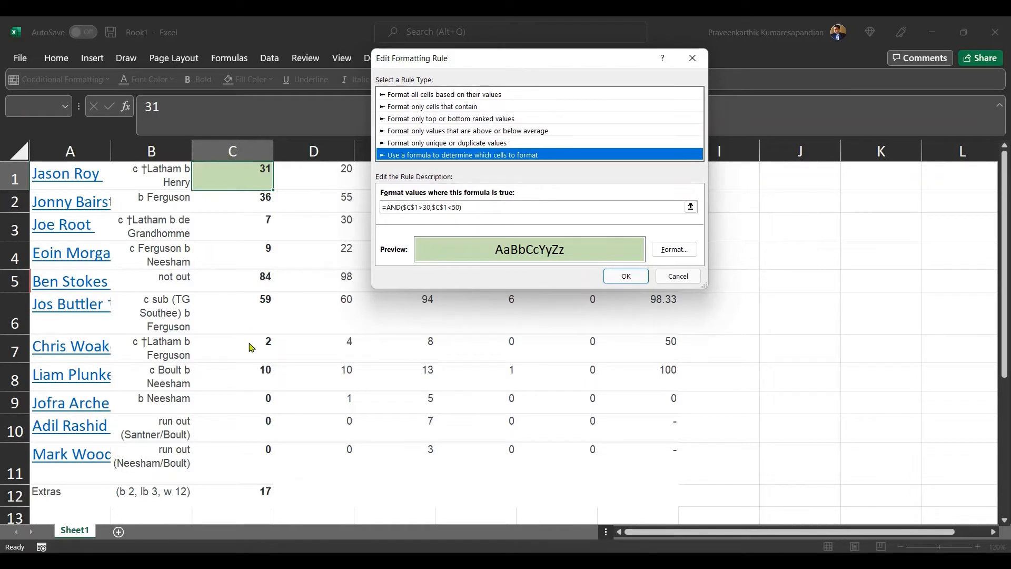
click(416, 207)
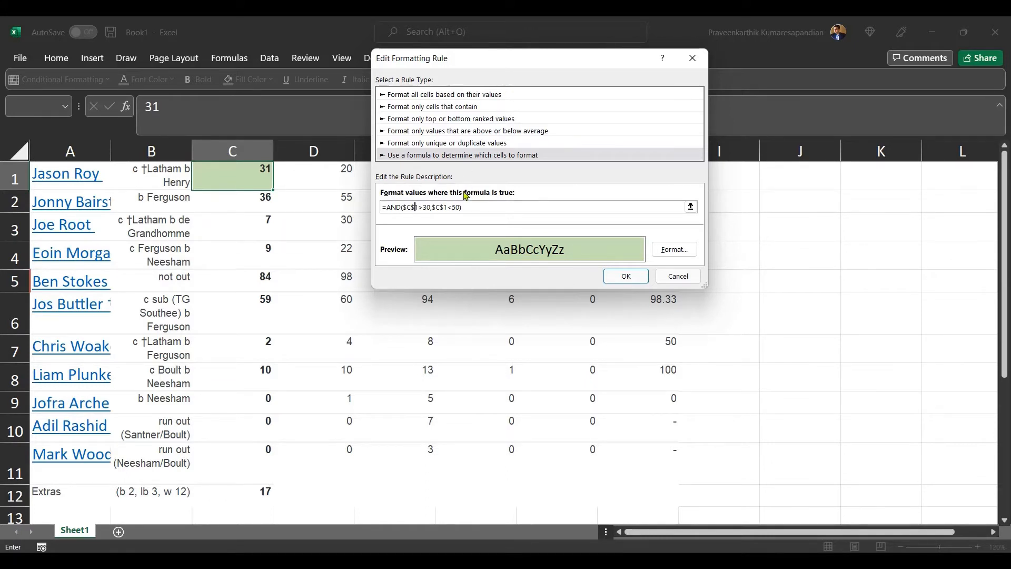
key(BackSpace)
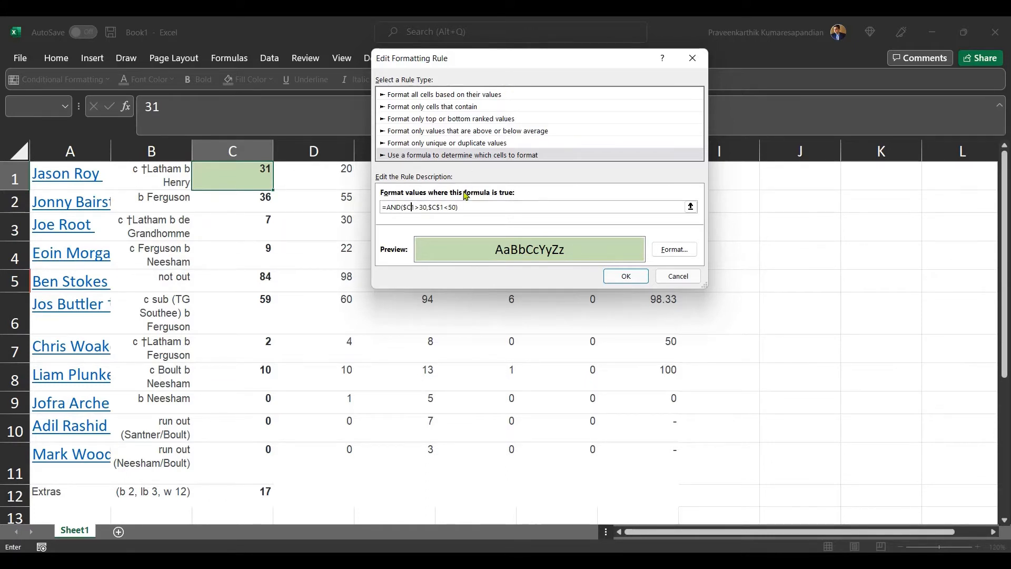
click(440, 207)
key(BackSpace)
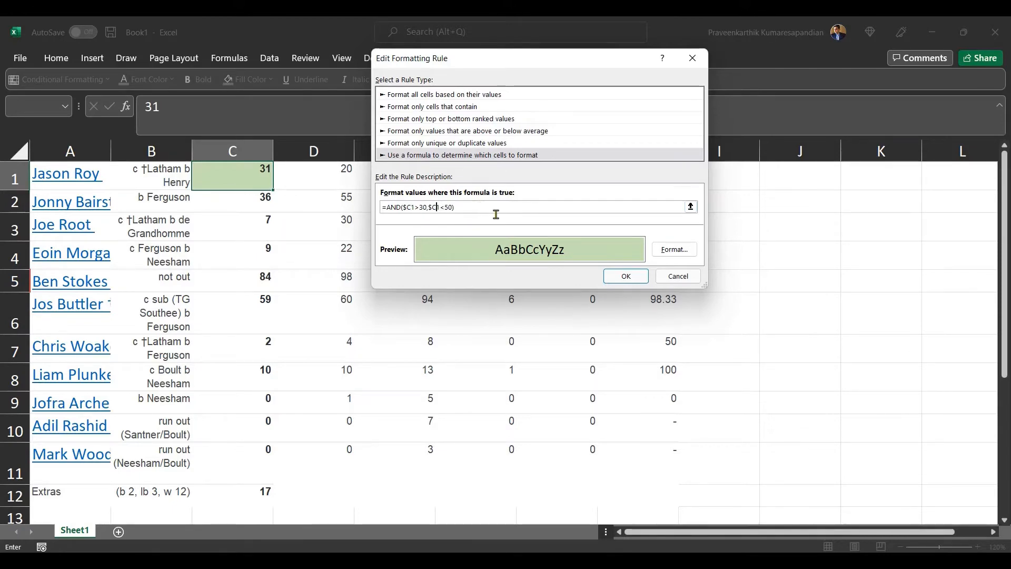
click(626, 276)
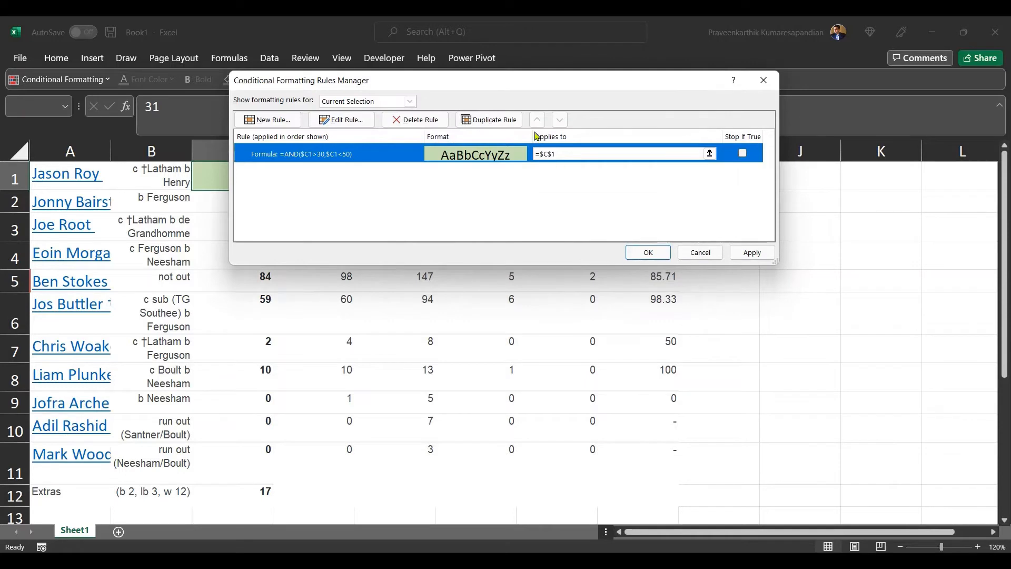
Extend the green rule's applied range to =$C$1:$C$12 and apply the change.
click(580, 153)
drag(199, 177, 216, 490)
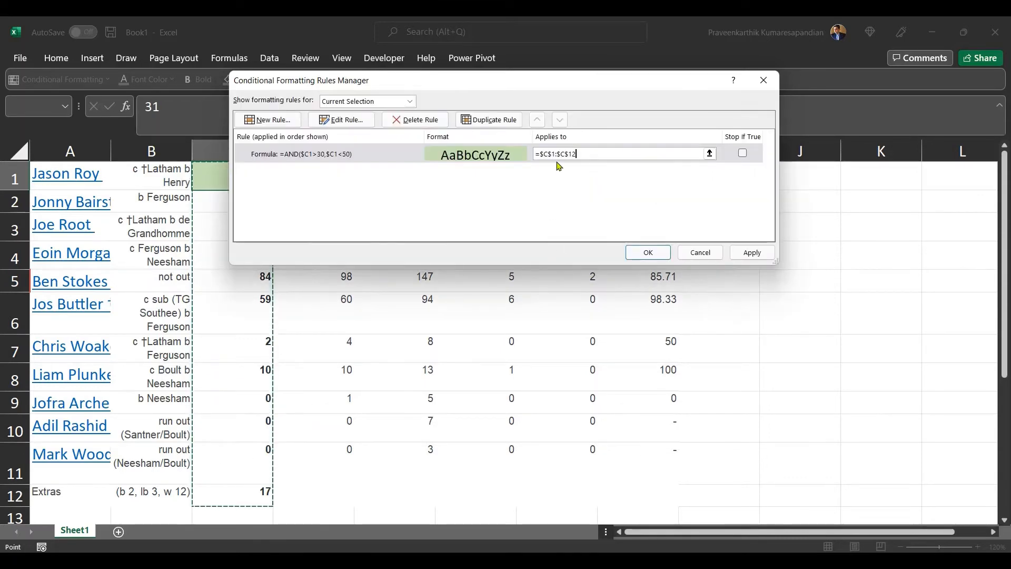
click(750, 254)
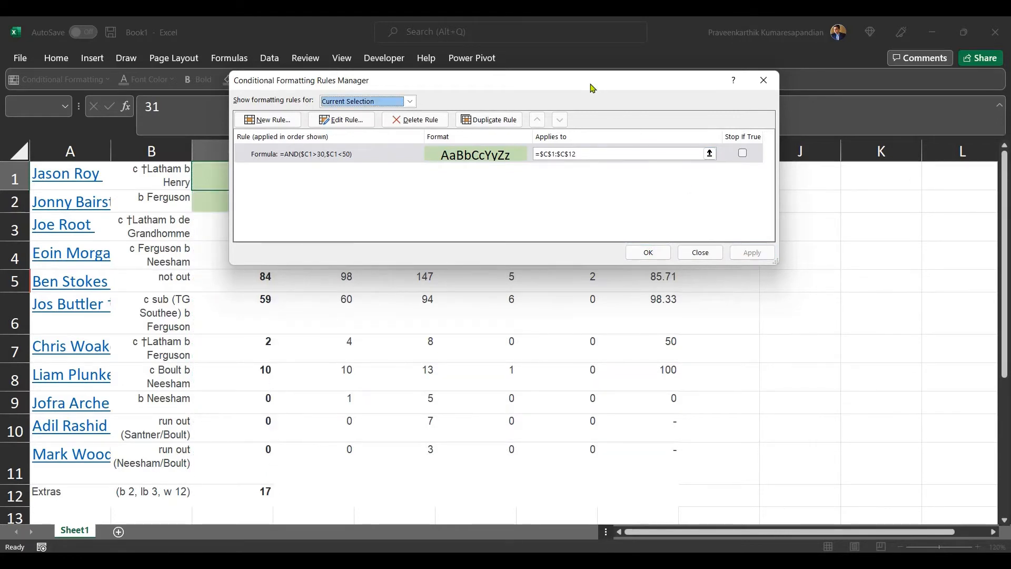
drag(593, 88, 705, 100)
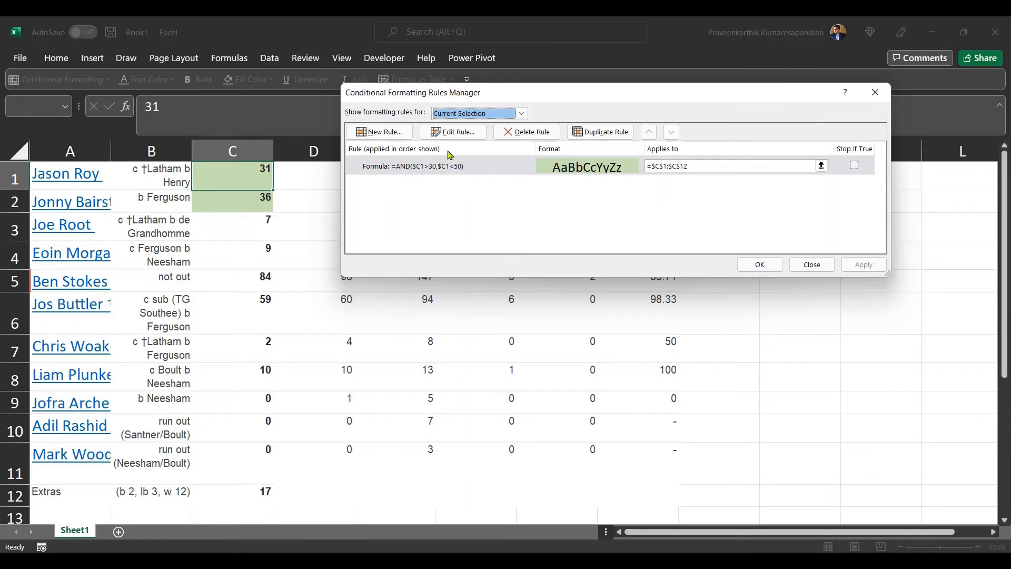
Start a second formula-based formatting rule with the condition =$C$1<15.
click(393, 136)
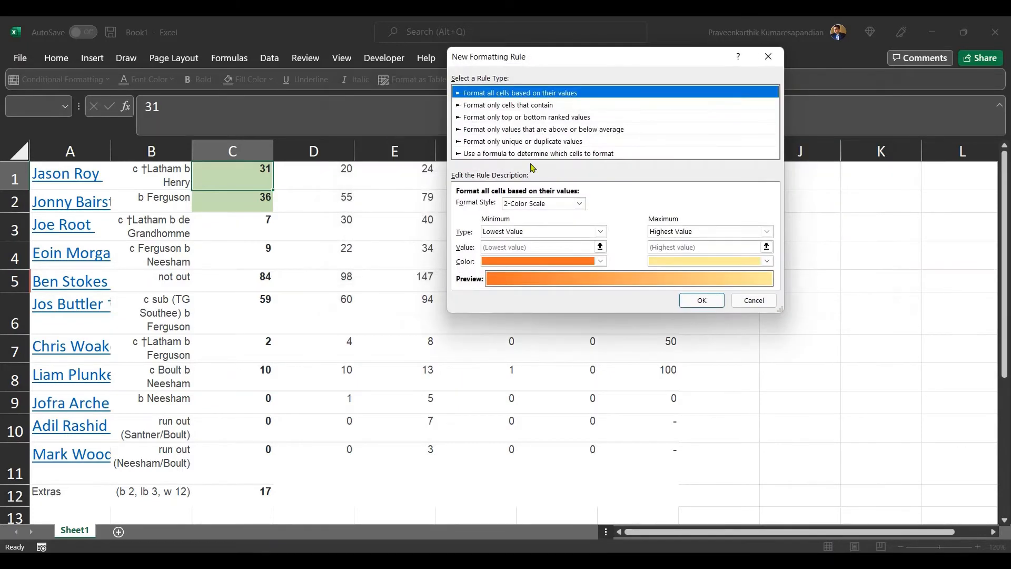
click(530, 154)
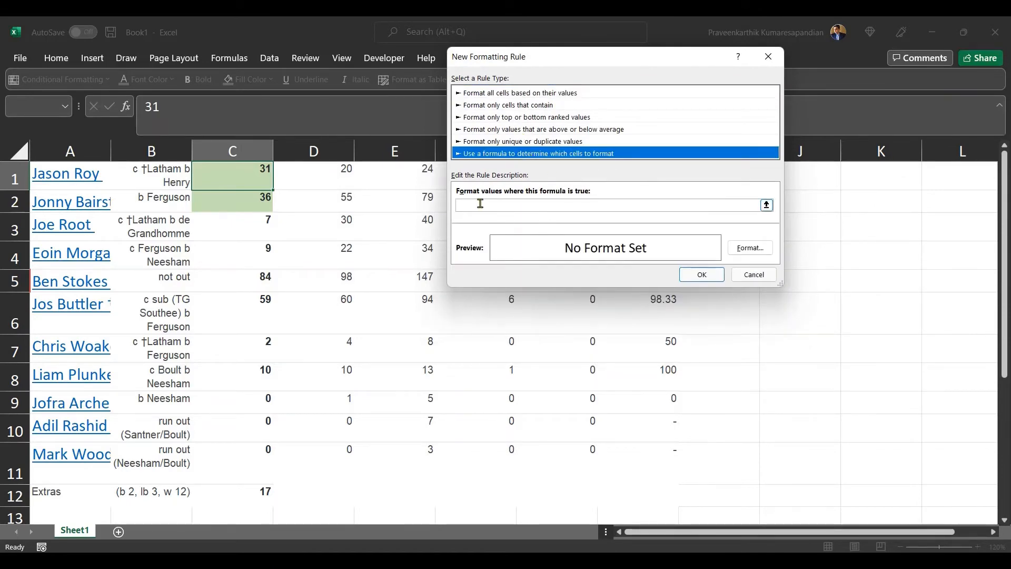
click(480, 203)
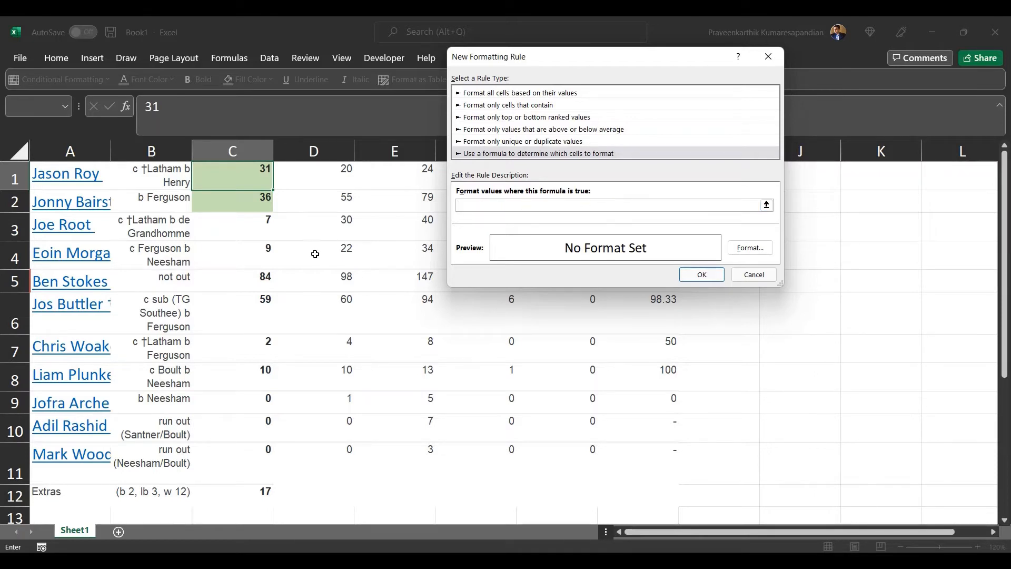
click(255, 231)
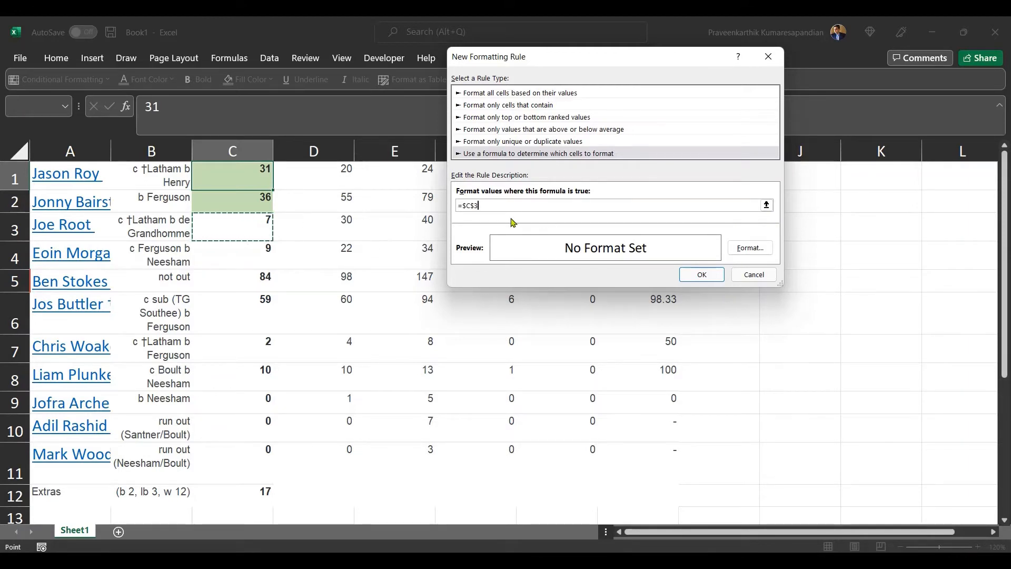
click(224, 180)
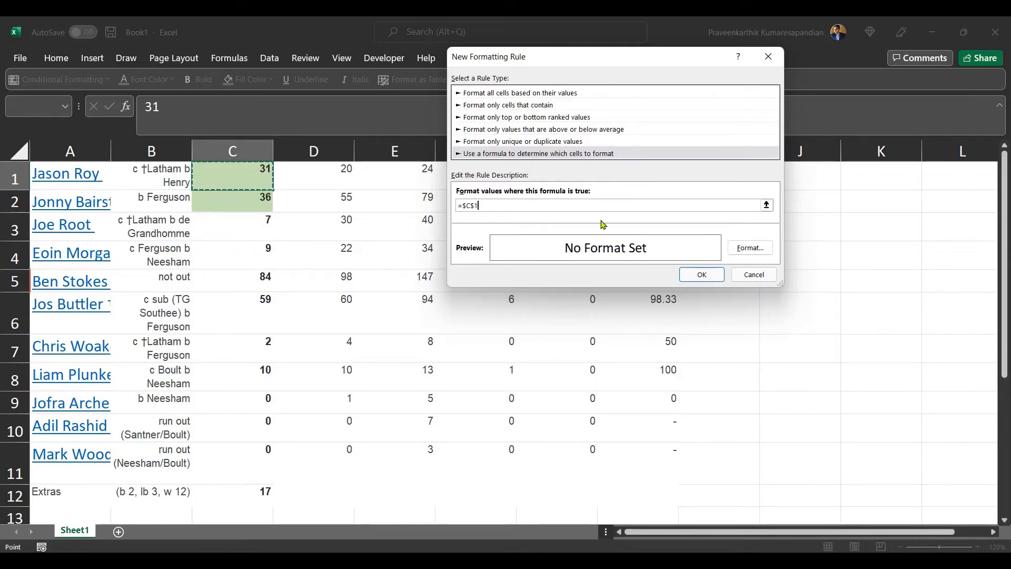
click(514, 207)
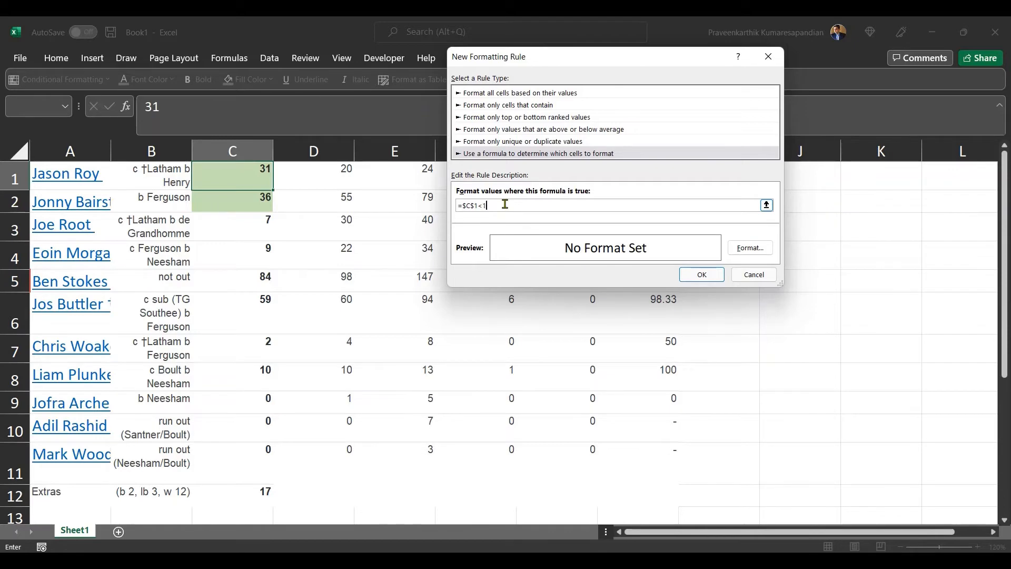
Set the second rule's background fill to red.
click(763, 248)
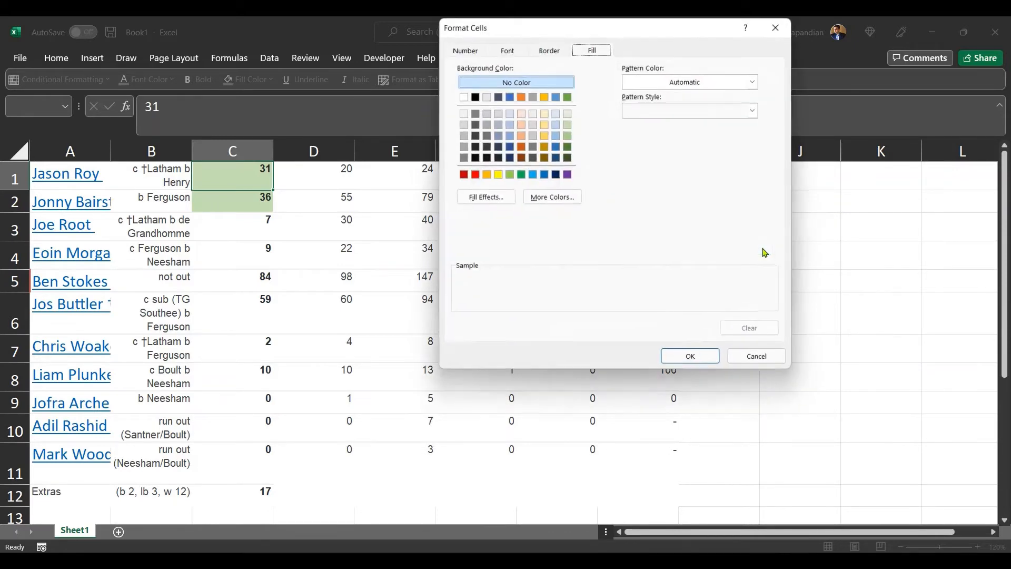
click(475, 176)
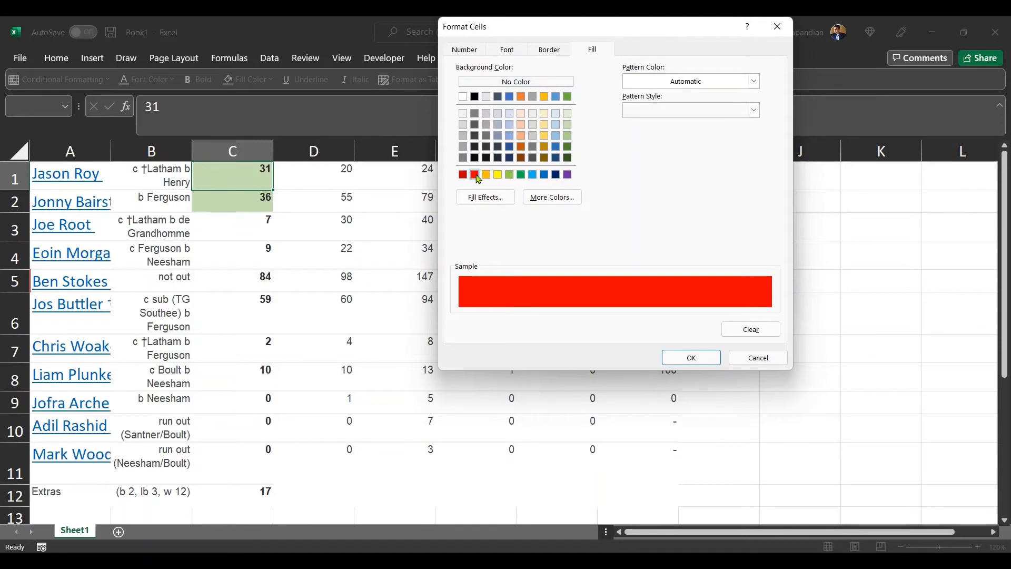
click(677, 358)
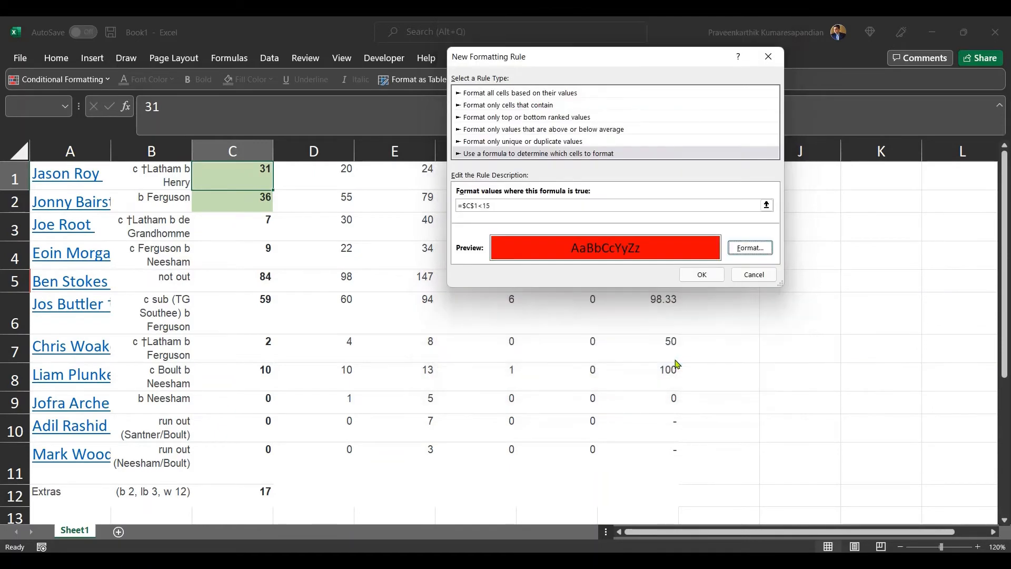
Set the red rule's fill pattern color to red as well and create the rule.
click(747, 251)
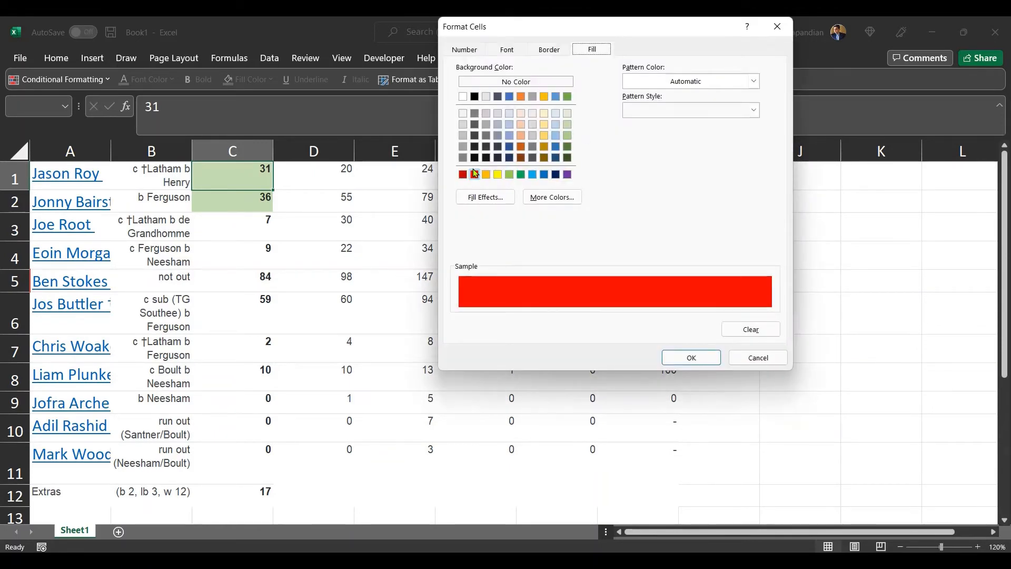
click(658, 81)
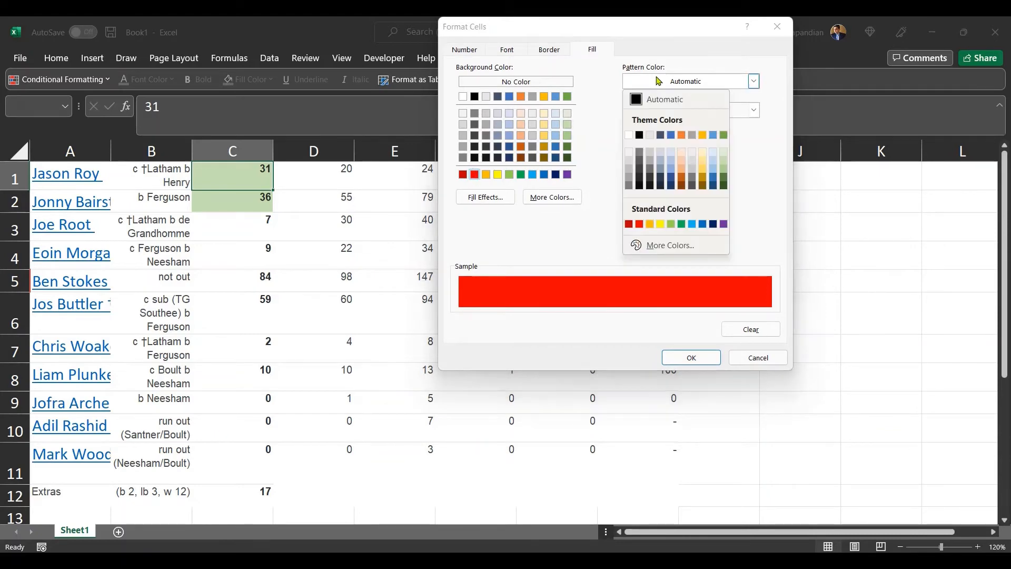
click(639, 224)
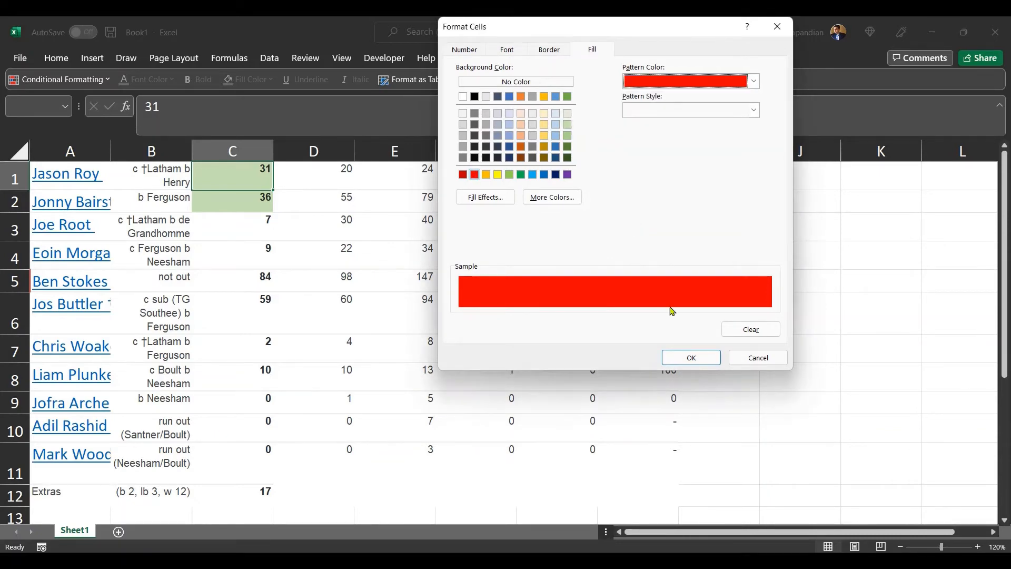
click(679, 357)
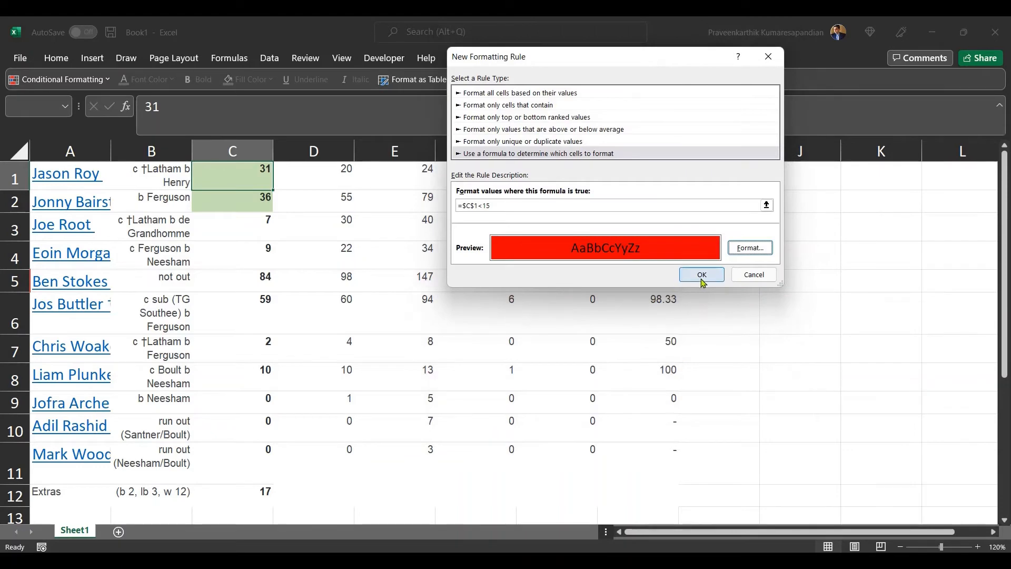
click(702, 275)
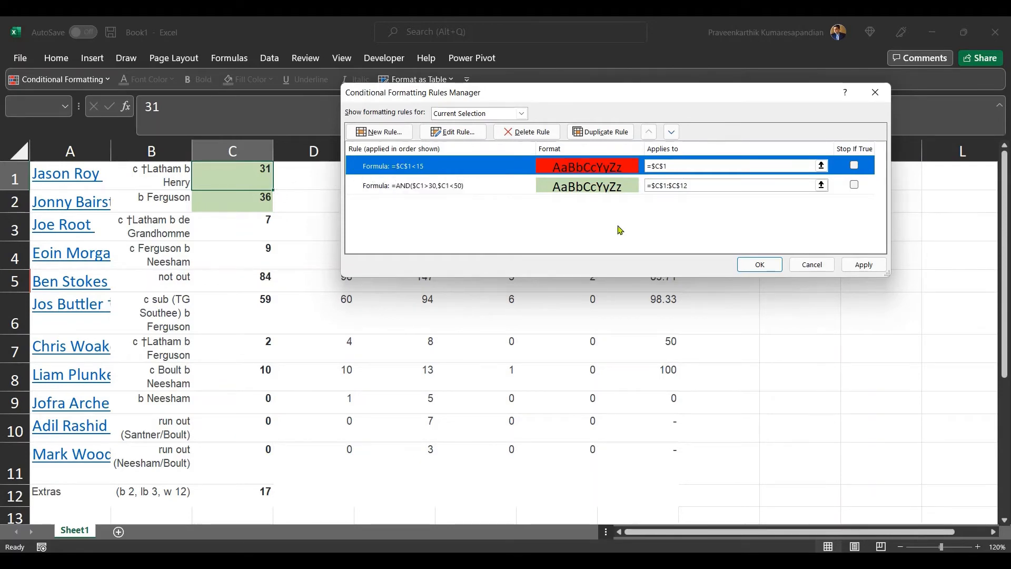
Extend the red rule's range to =$C$1:$C$12, change its formula to =$C1<15, and apply the changes.
click(673, 166)
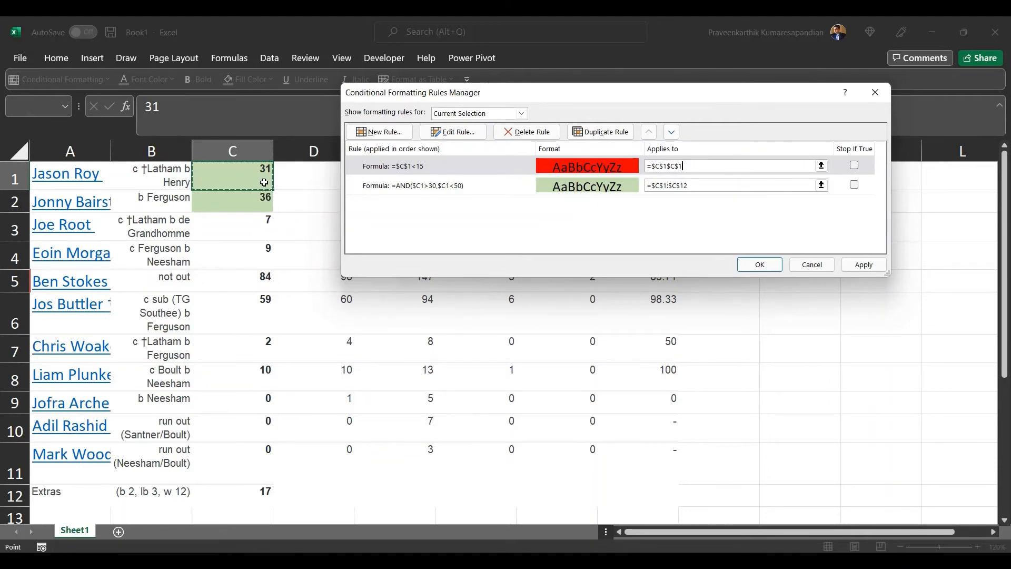
drag(264, 182, 210, 490)
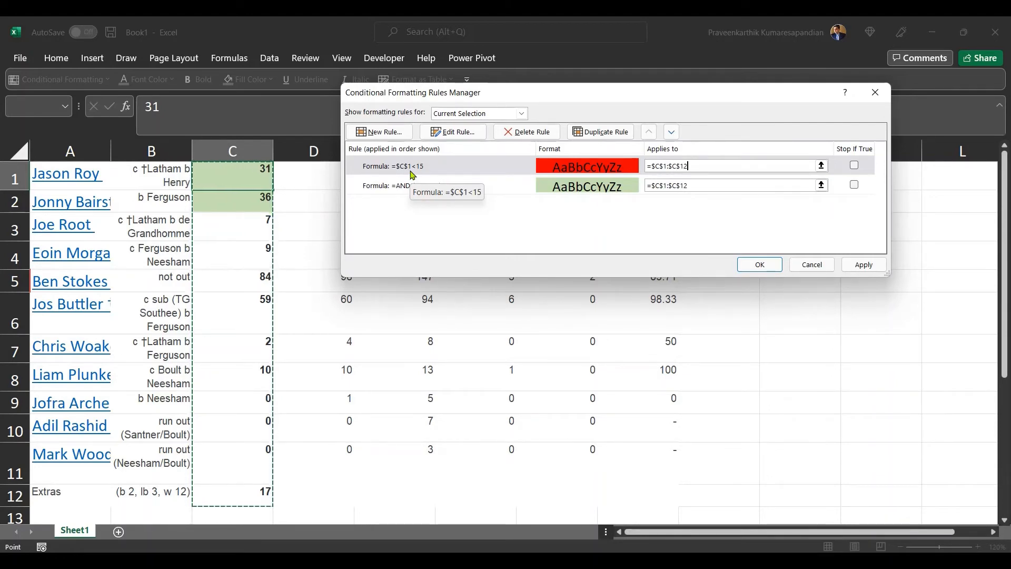
click(441, 132)
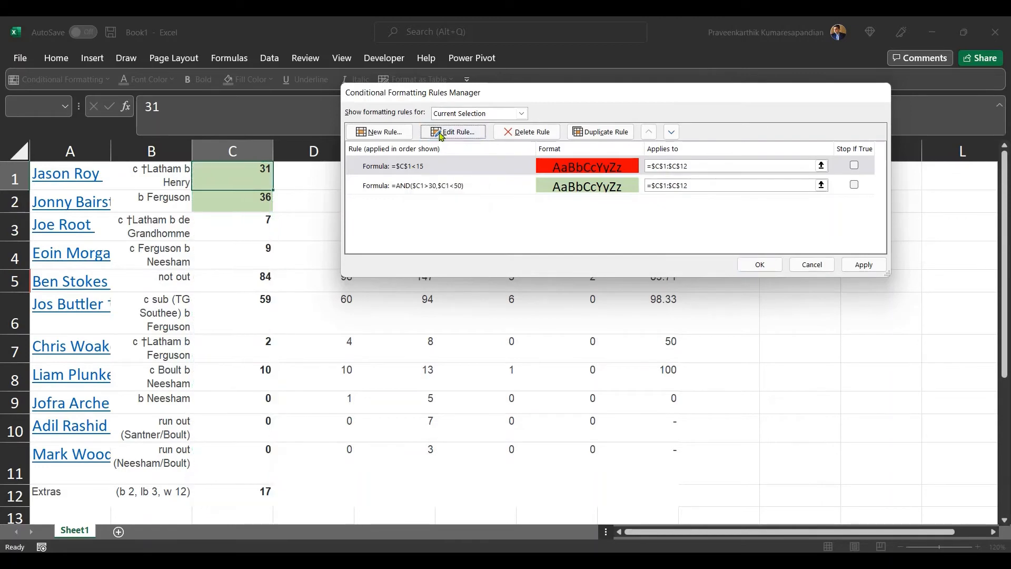
click(475, 219)
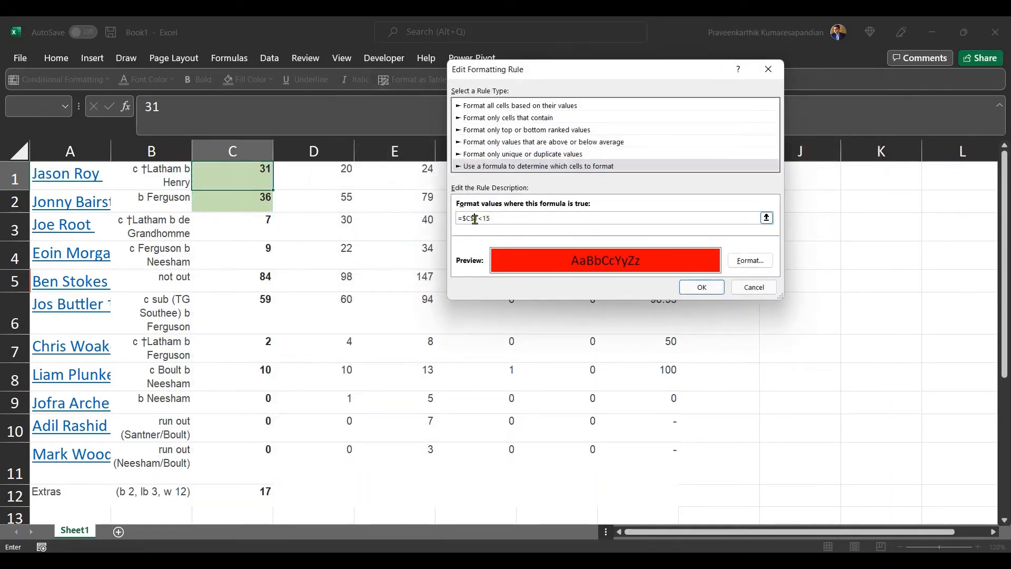
key(BackSpace)
click(695, 287)
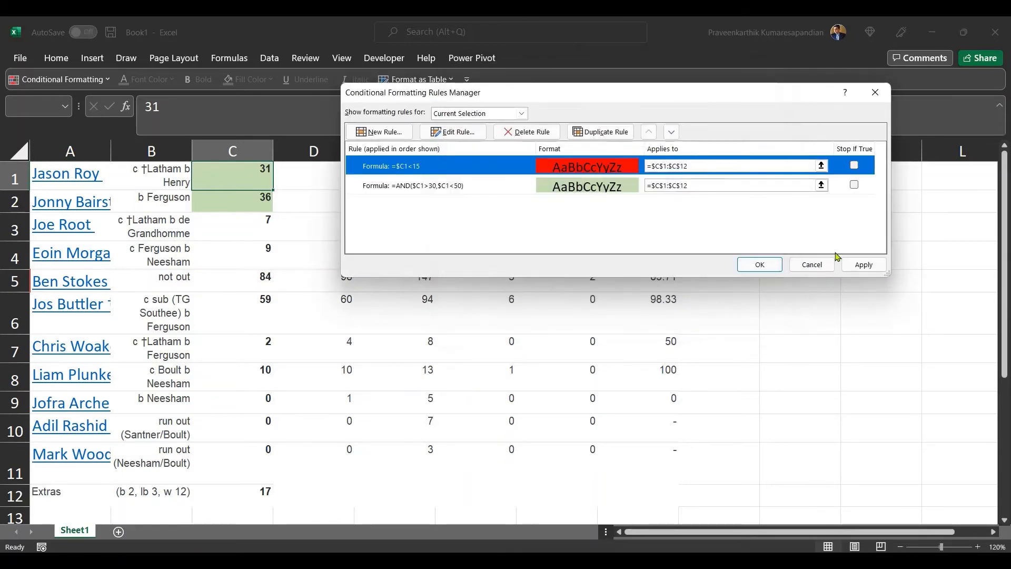
click(858, 267)
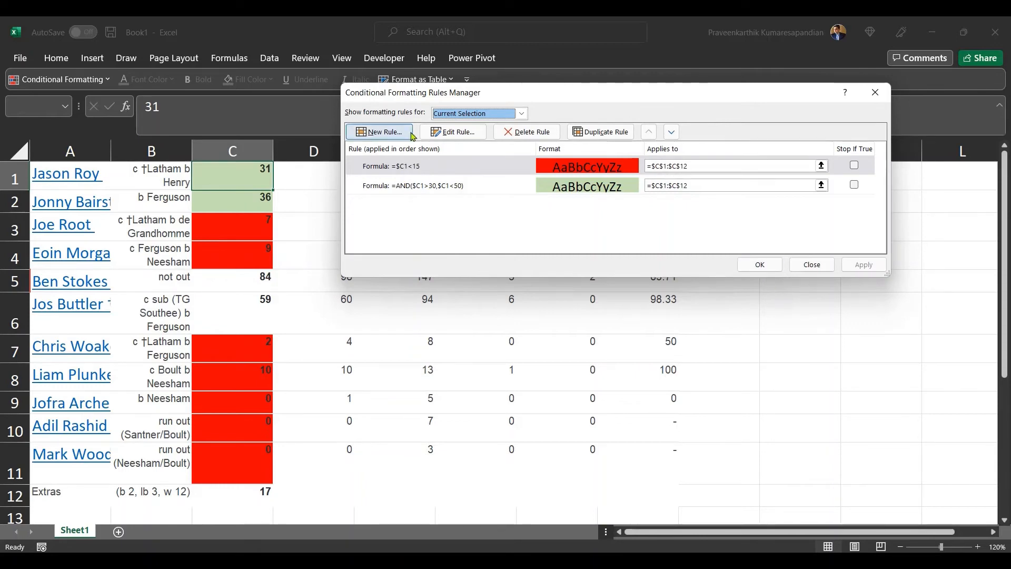
Start a third formula-based formatting rule with the condition =$C$1>50.
click(380, 131)
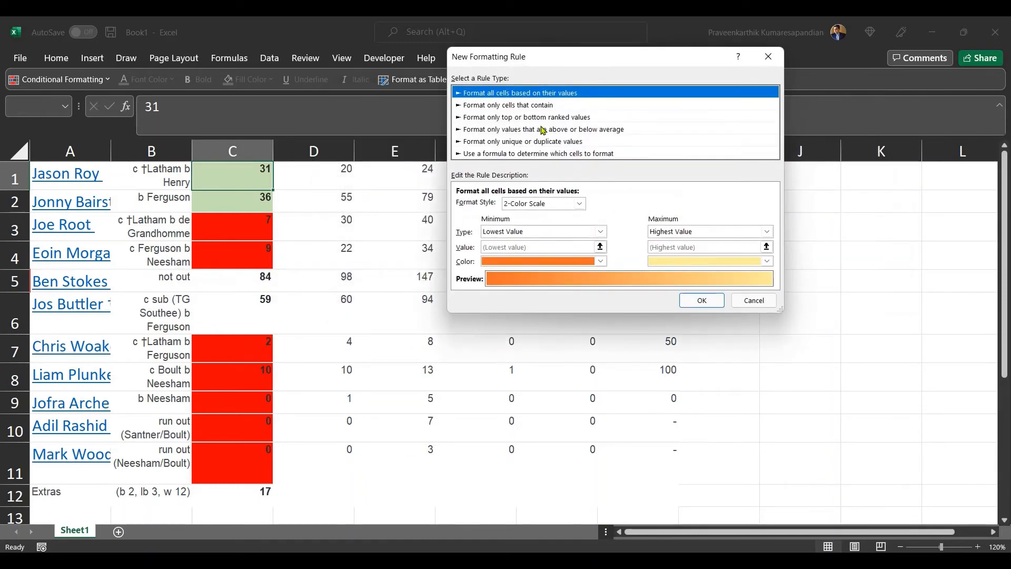
click(539, 153)
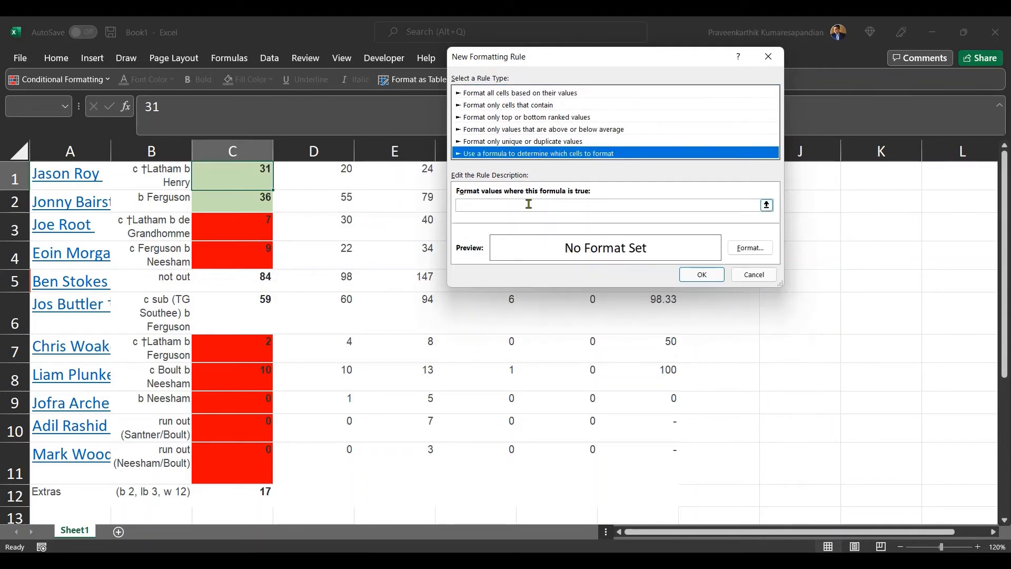
click(529, 206)
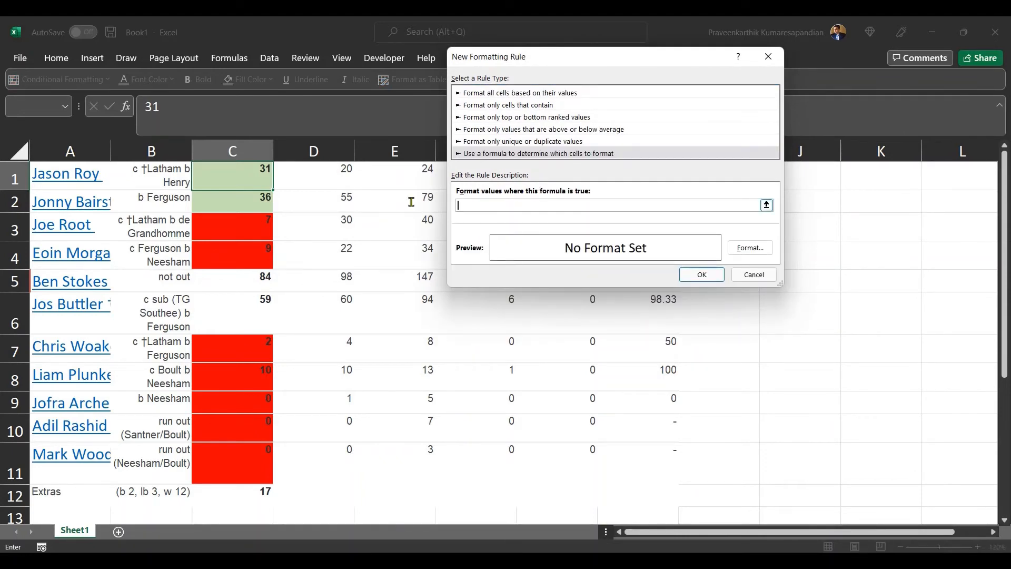
click(242, 174)
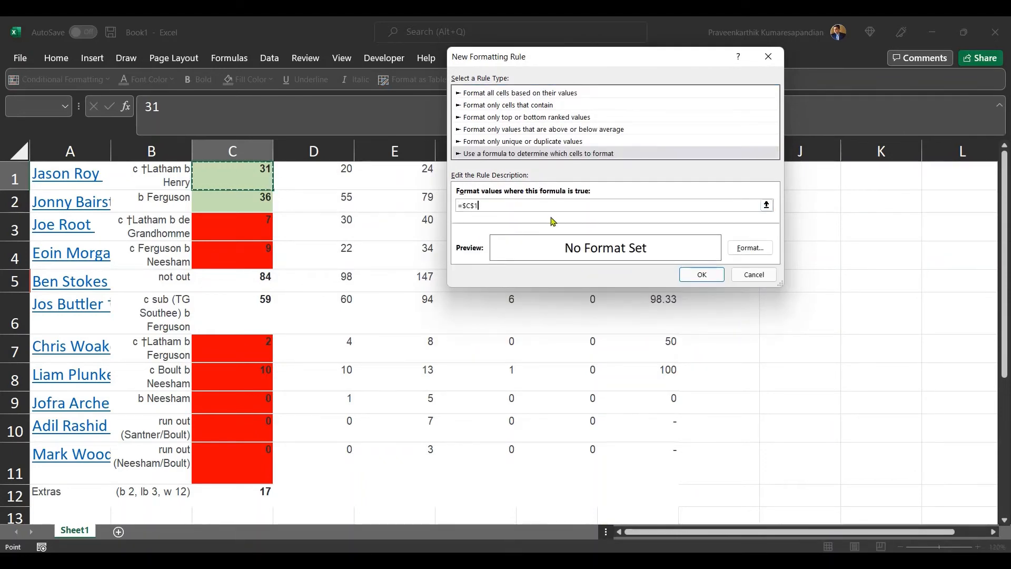
text(>50)
Set the third rule's background and pattern color to a medium green, darker than the existing green rule's fill.
click(756, 252)
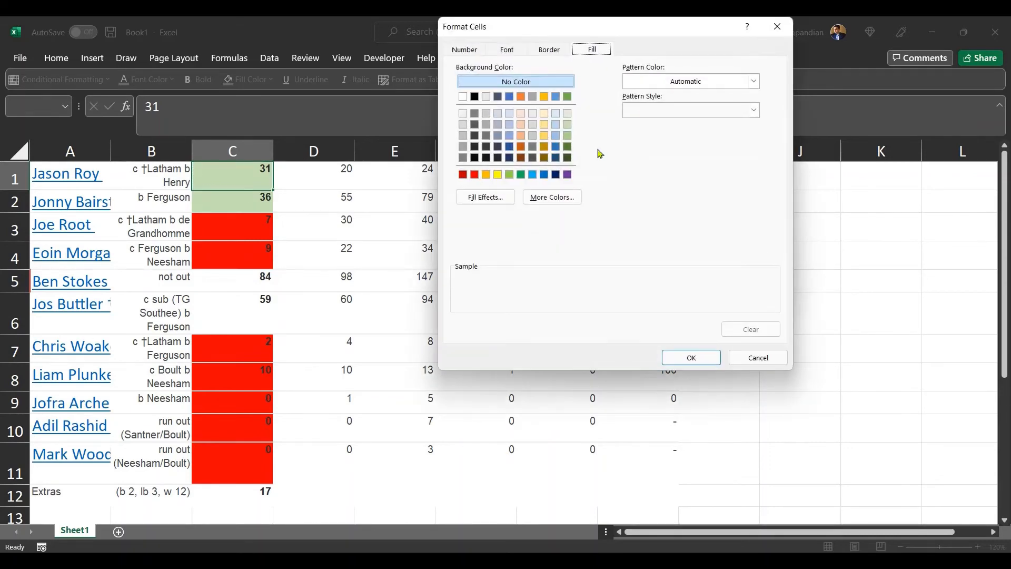
click(568, 136)
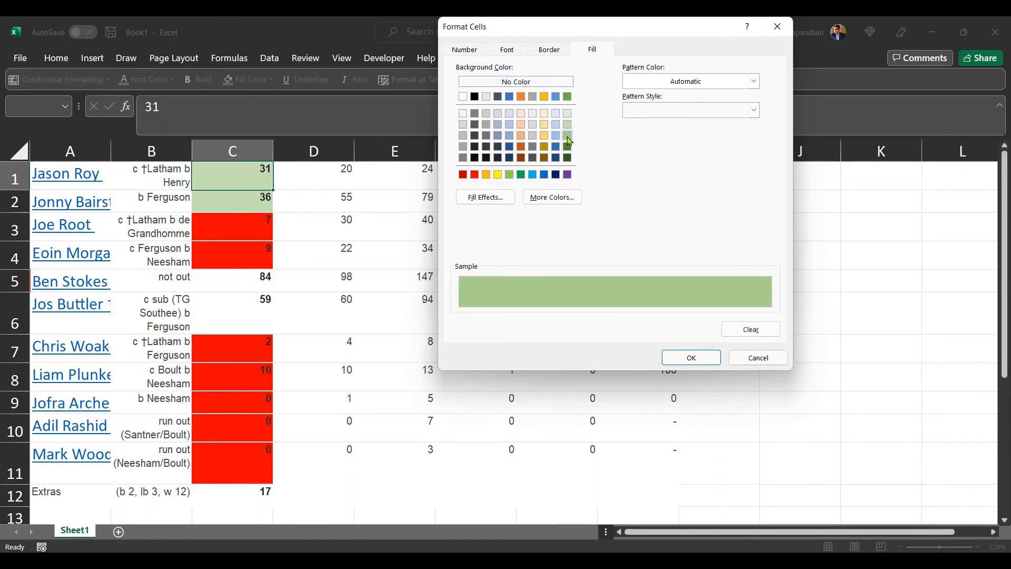
click(681, 84)
click(724, 174)
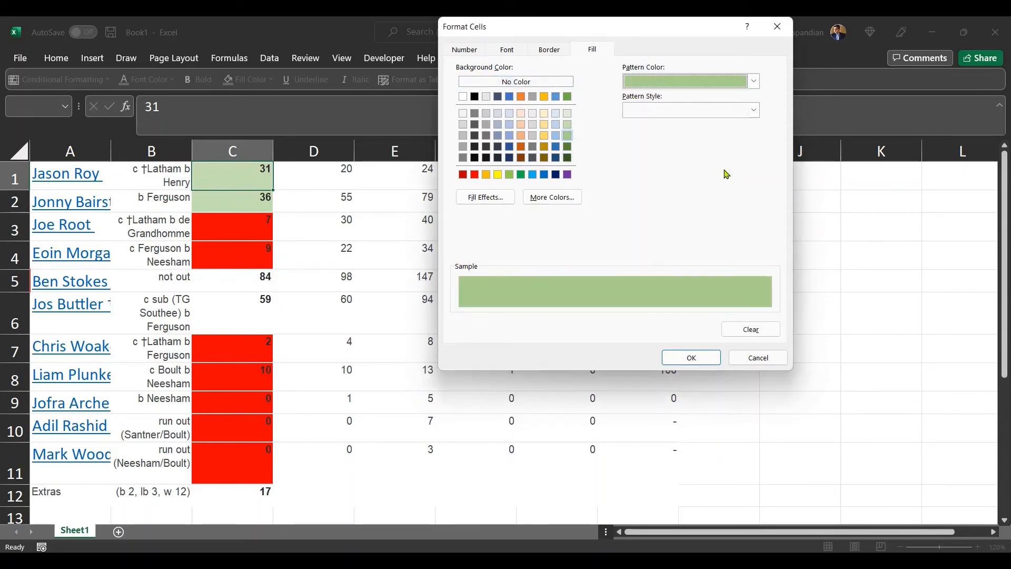
click(702, 357)
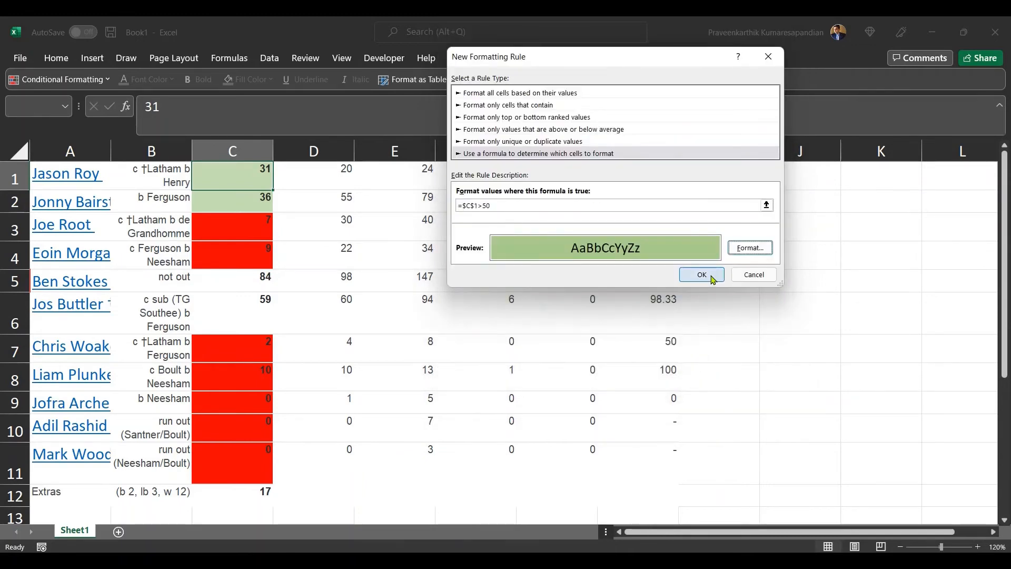
Make the row reference relative so the formula reads =$C1>50, and create the rule.
click(475, 206)
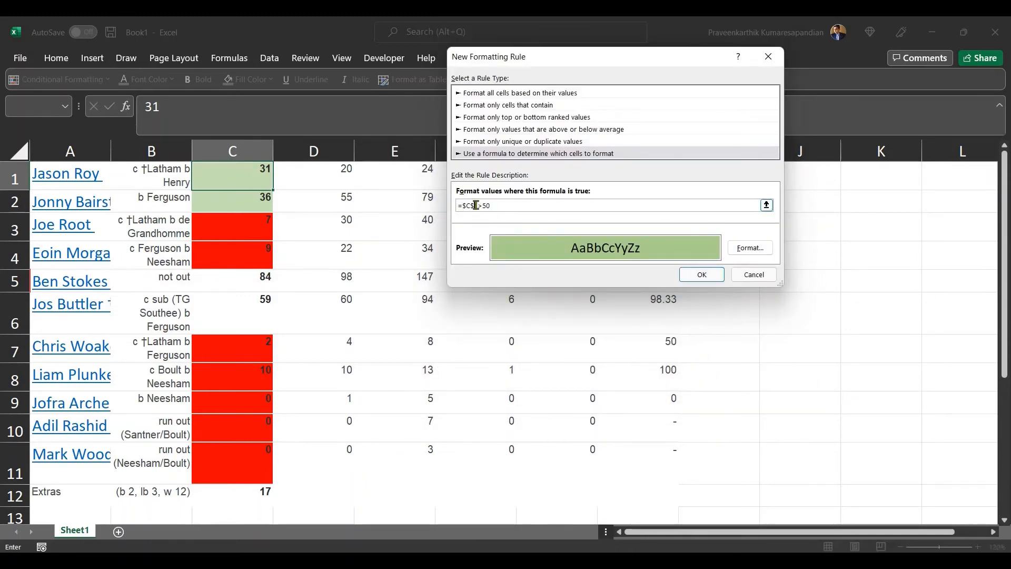
key(BackSpace)
click(699, 275)
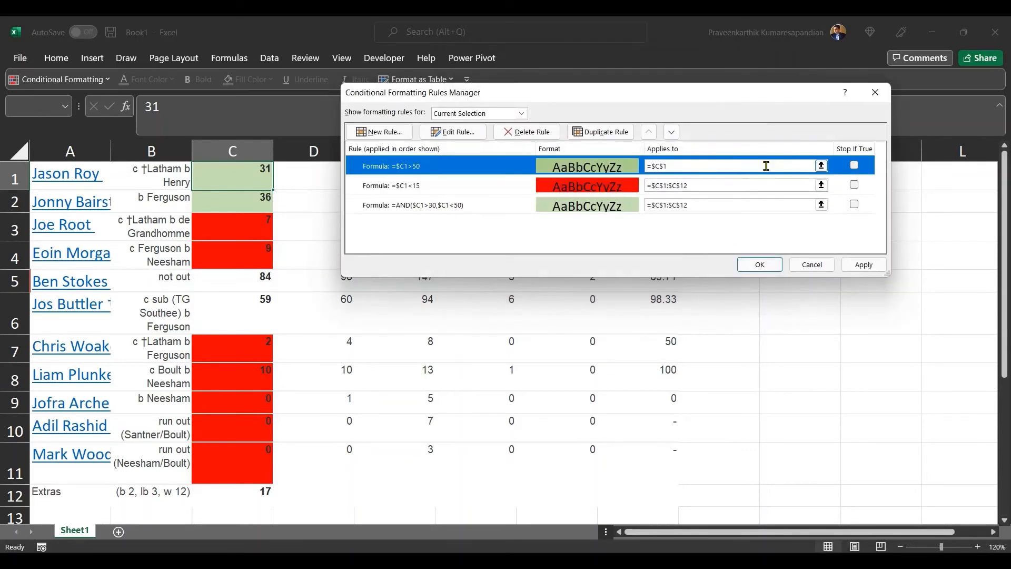
Extend the >50 rule's applied range to =$C$1:$C$12 and apply the change.
click(681, 168)
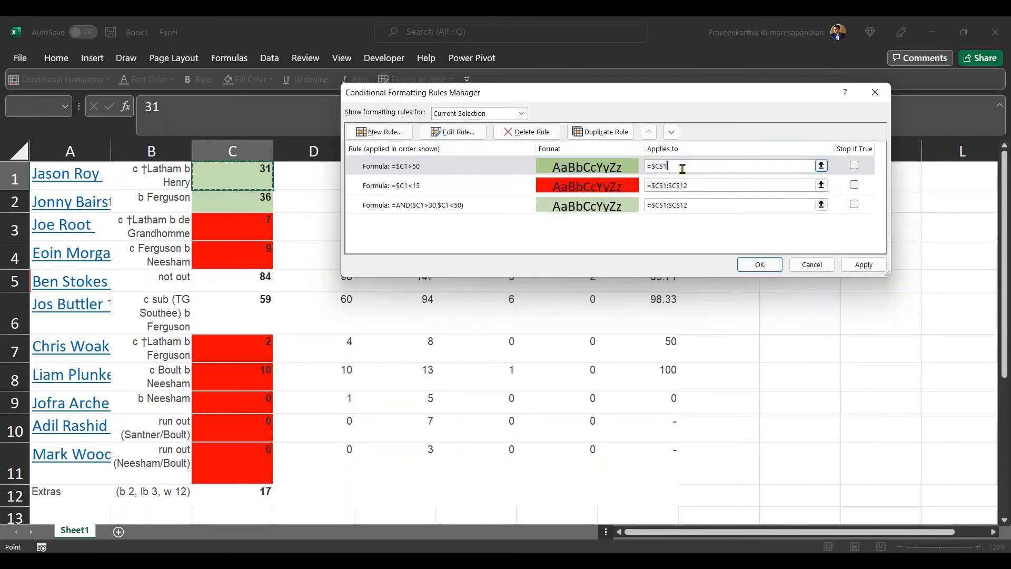
click(211, 179)
drag(211, 178, 235, 491)
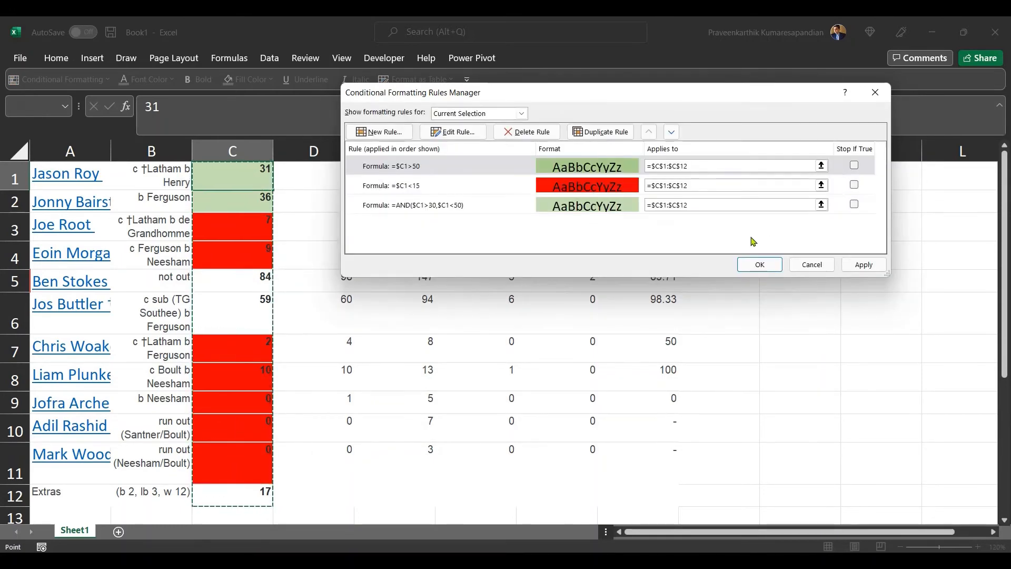
click(849, 265)
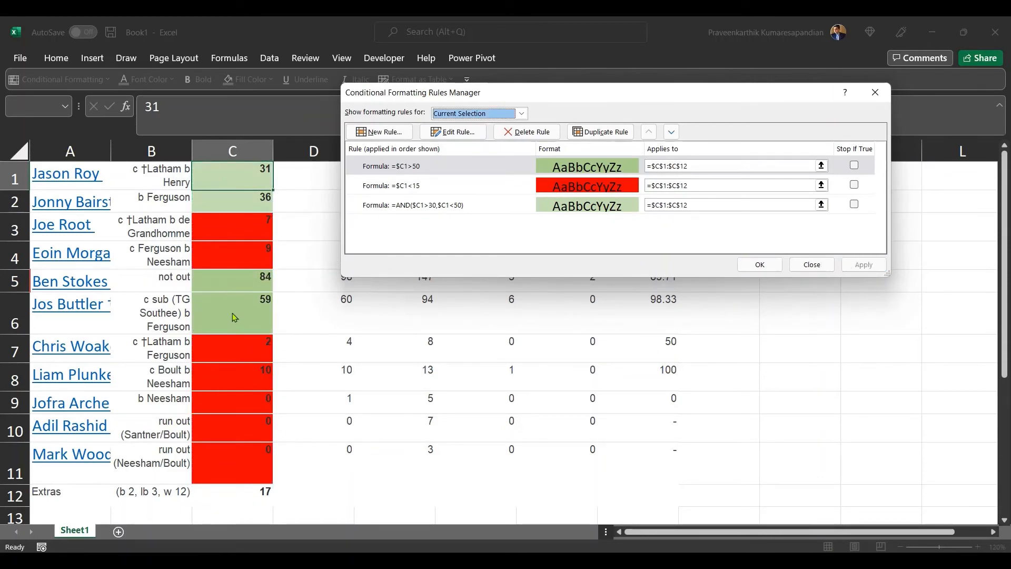
Start a fourth formula-based formatting rule with an AND condition for C1 above 15 and below 30: =AND($C$1>15,$C$1<30.
click(407, 138)
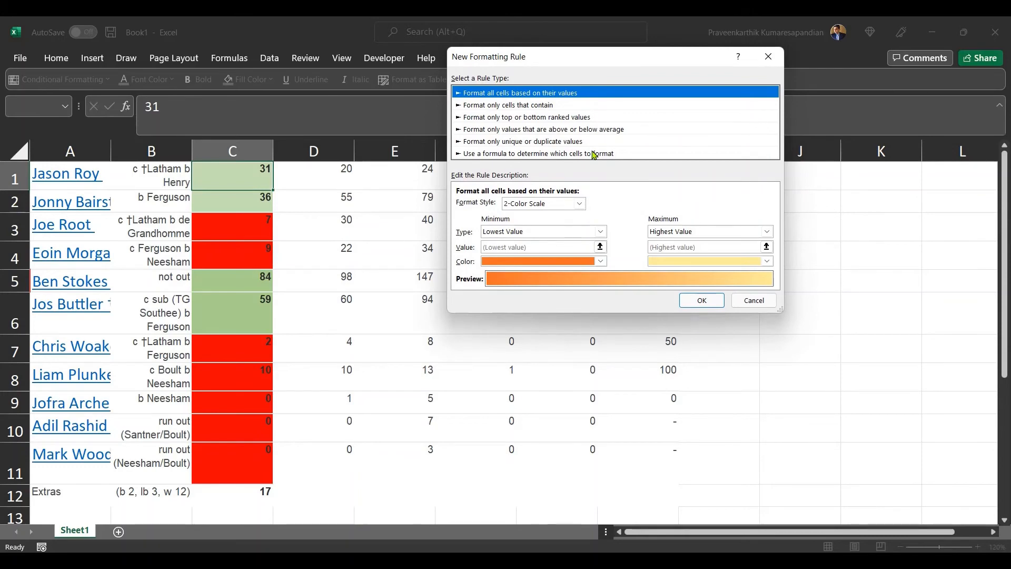
click(594, 153)
click(504, 209)
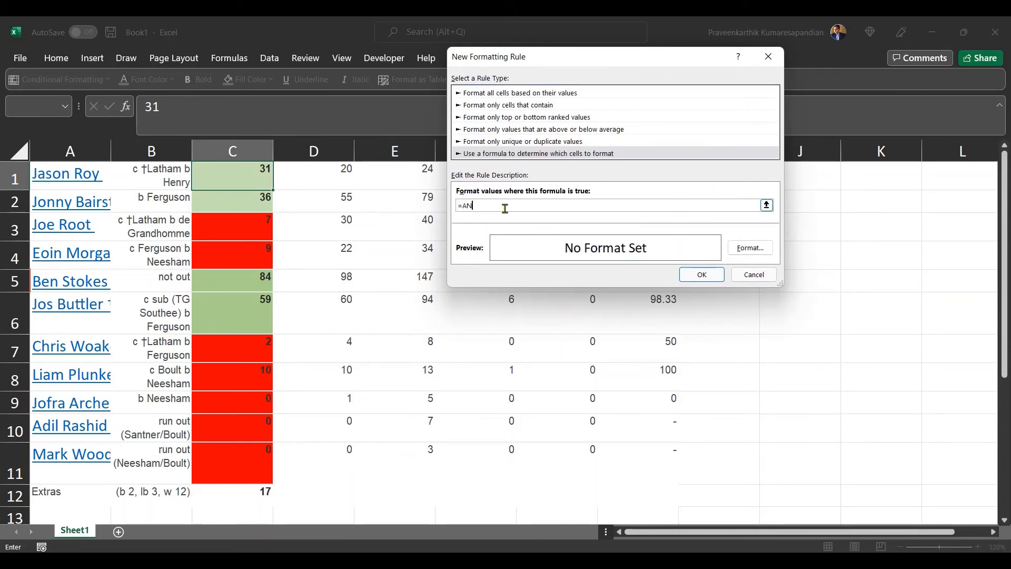
text(=AND()
click(251, 170)
text(>)
text(15,)
click(251, 171)
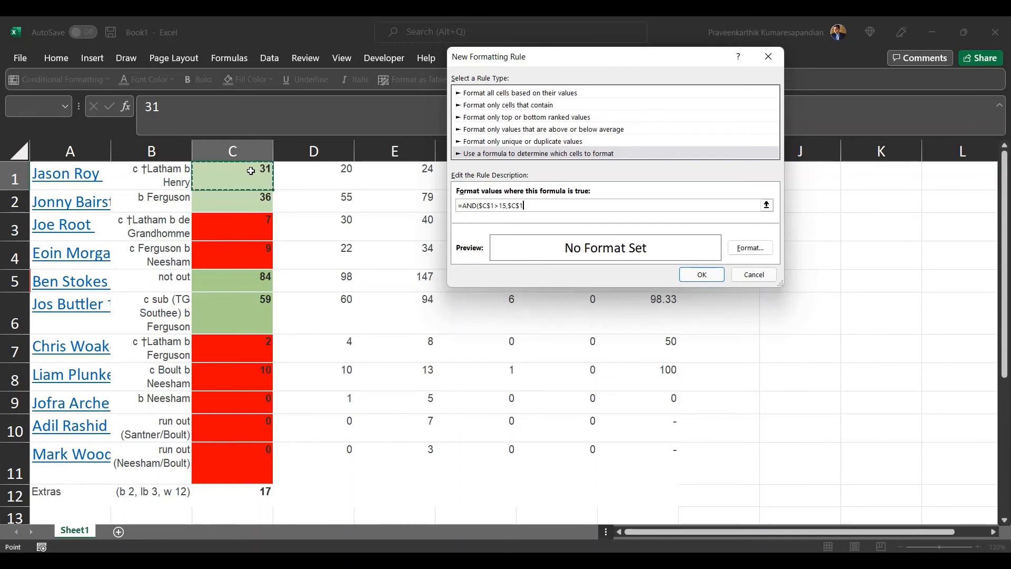
text(<30)
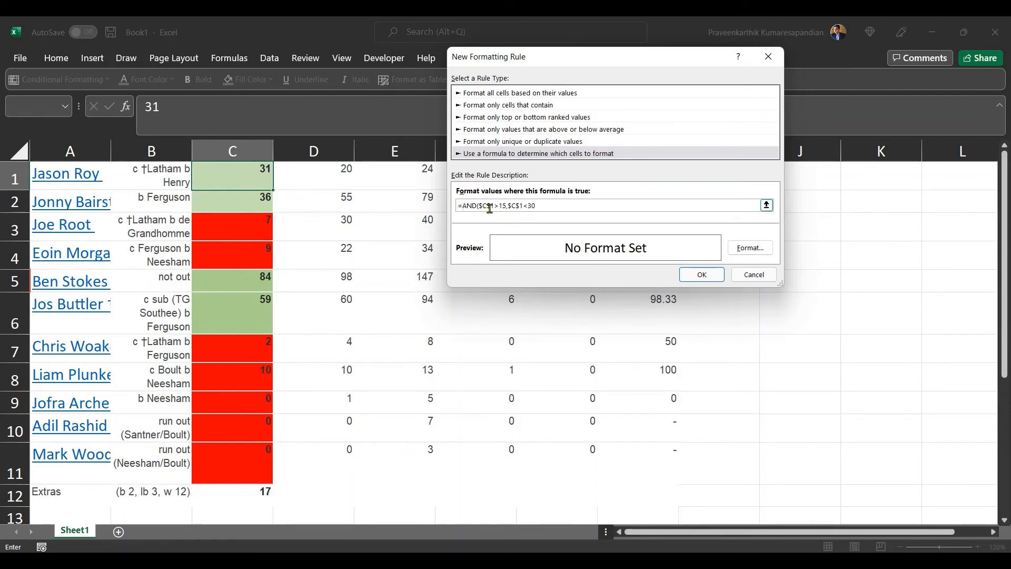
Adjust the formula to relative rows and an inclusive upper limit: =AND($C1>15,$C1<=30.
click(491, 206)
key(BackSpace)
key(BackSpace)
Give the fourth rule an orange background fill and create the rule.
click(748, 247)
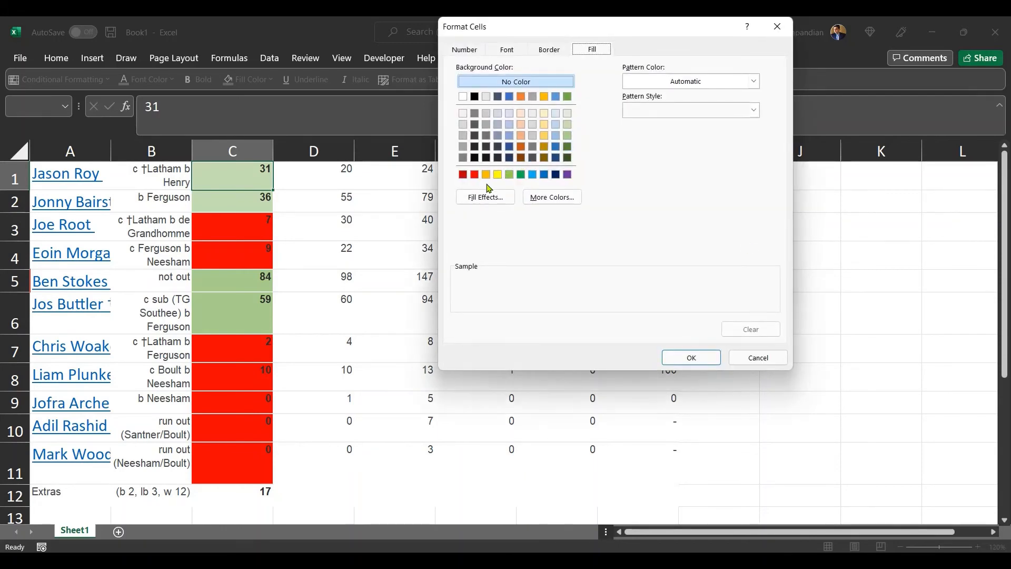
click(489, 178)
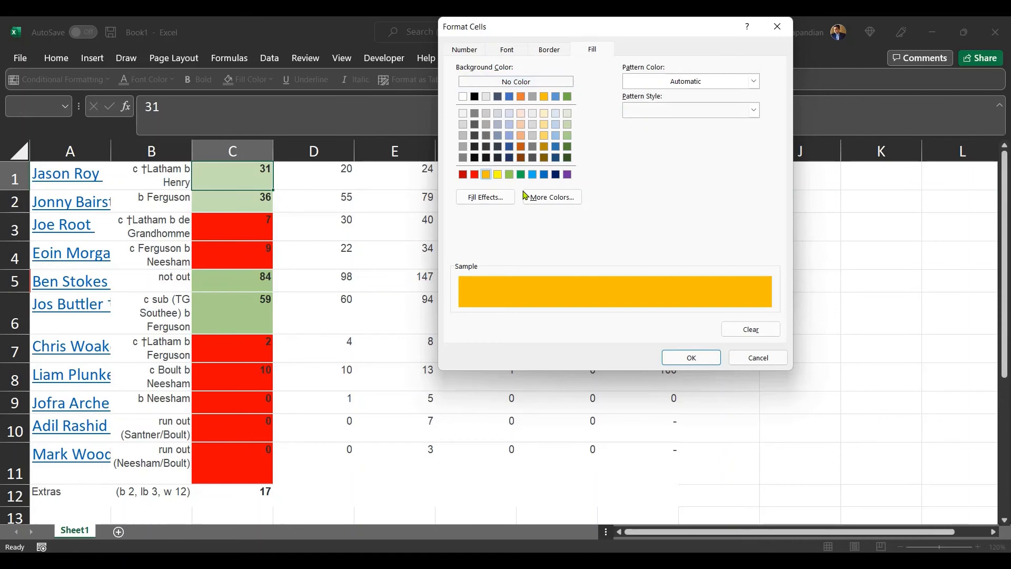
click(691, 358)
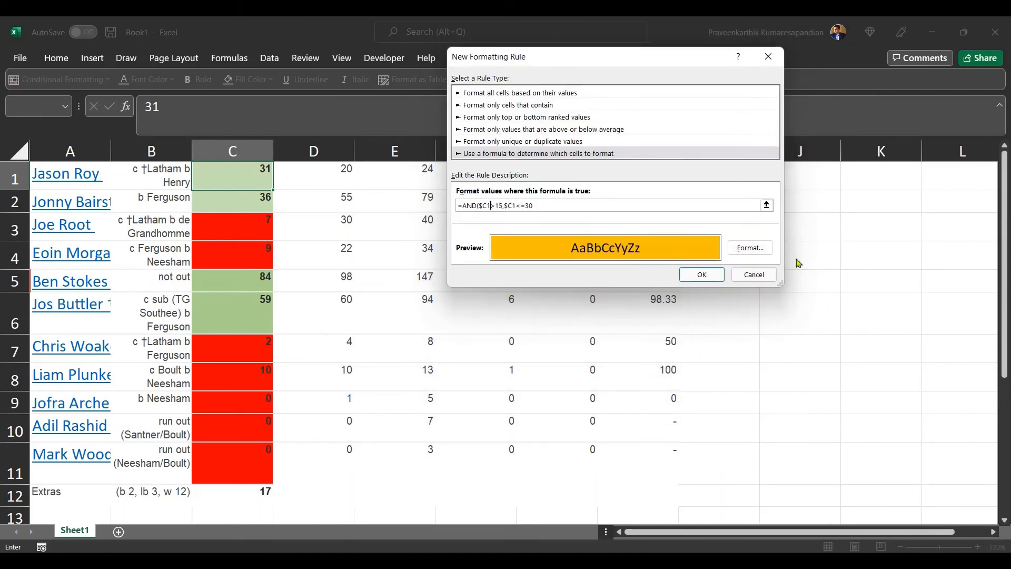
click(695, 278)
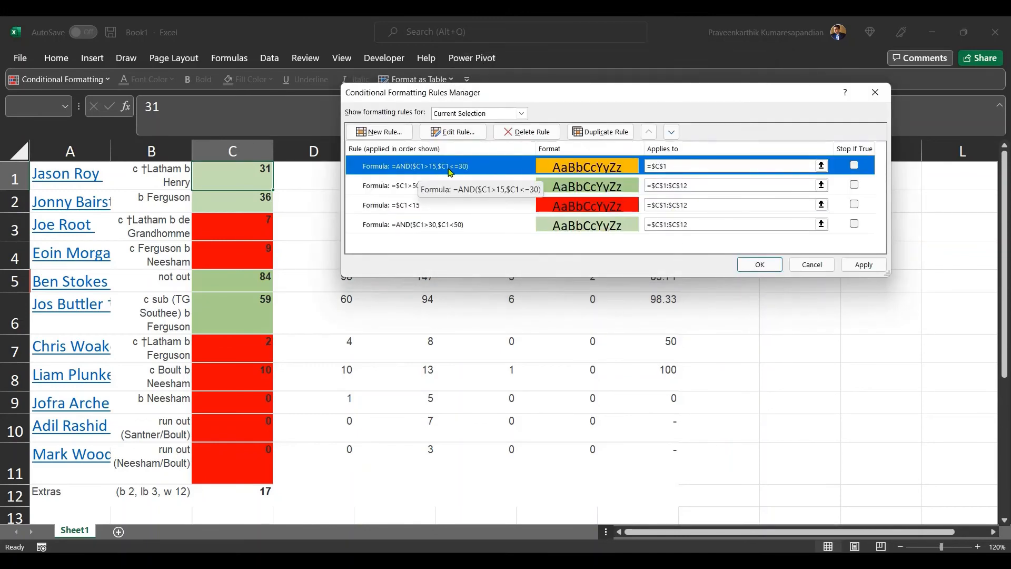
Extend the orange rule's range to =$C$1:$C$12, apply it, and close the rules manager.
click(680, 174)
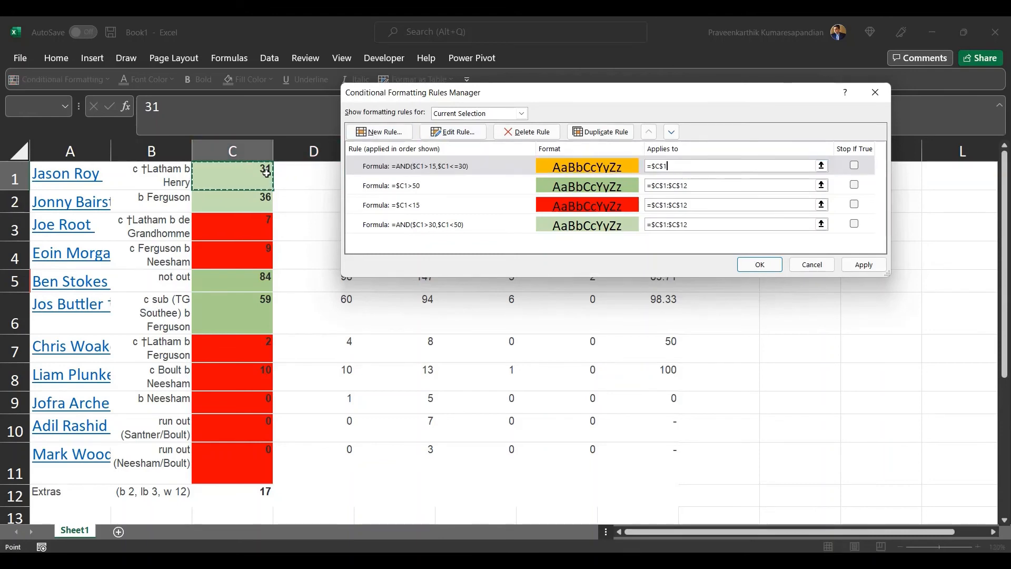
drag(266, 173, 234, 493)
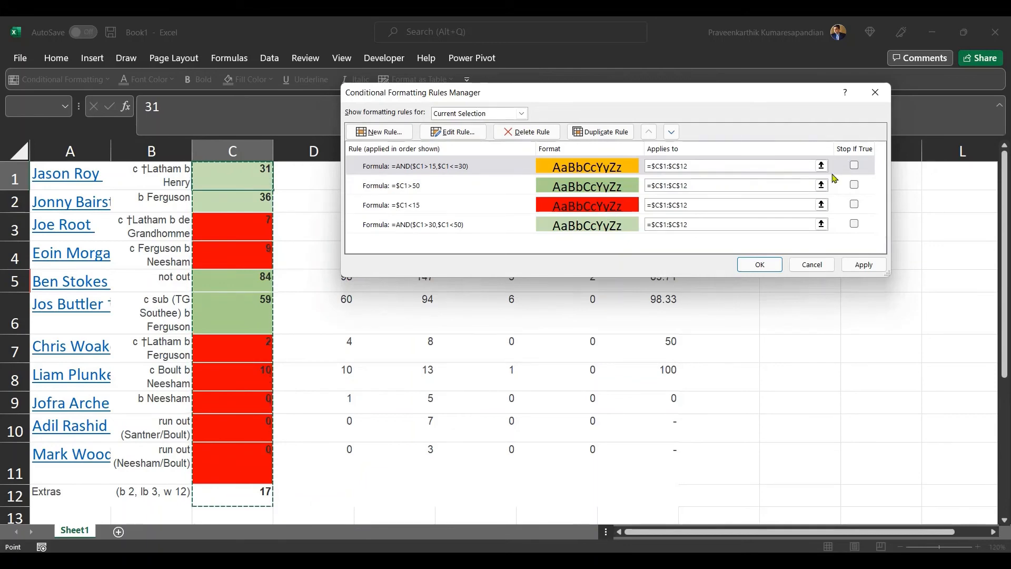
click(859, 266)
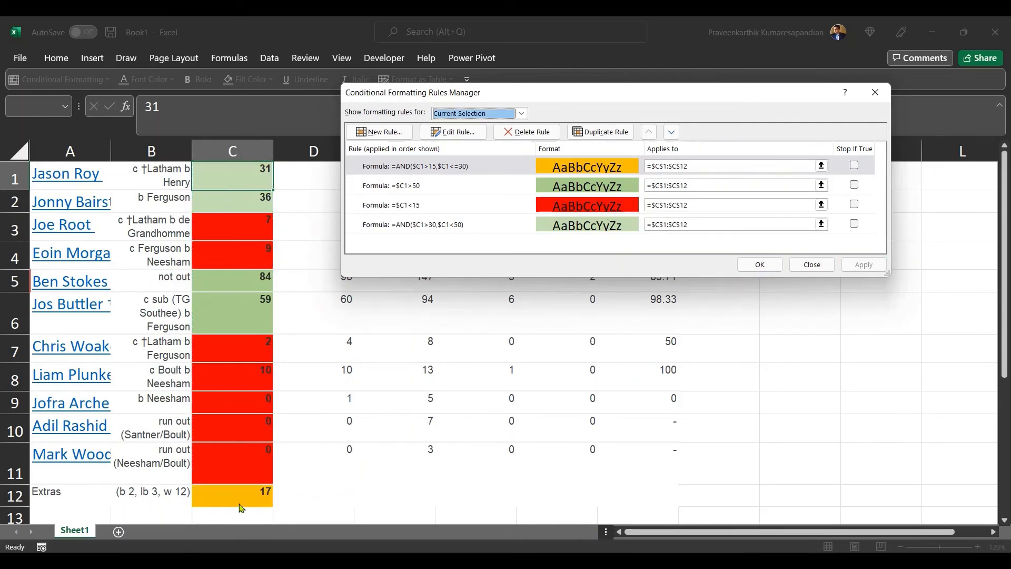
click(759, 264)
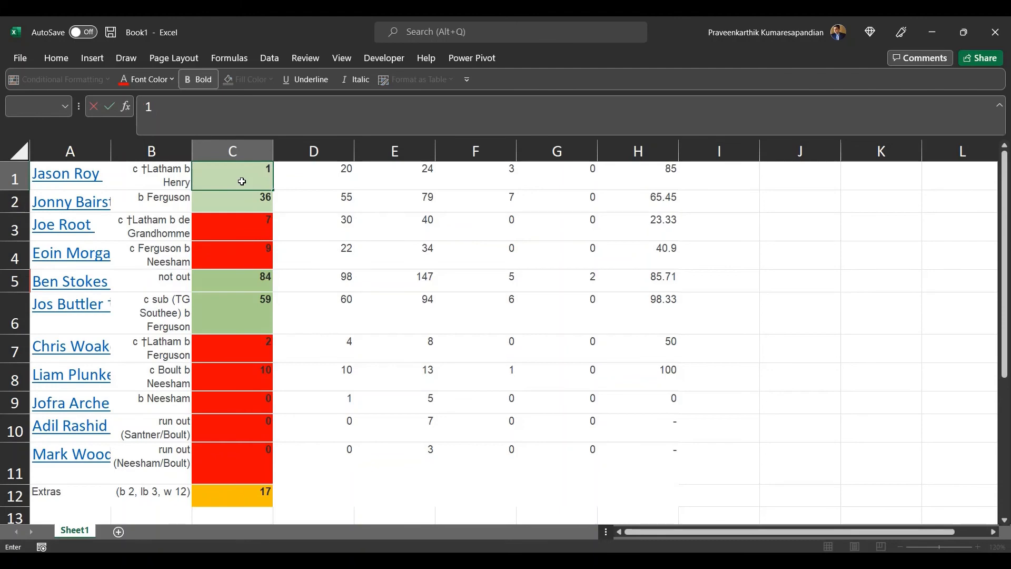
Test the rules by entering 1 and then 56 in cell C1, and undo both entries.
key(Return)
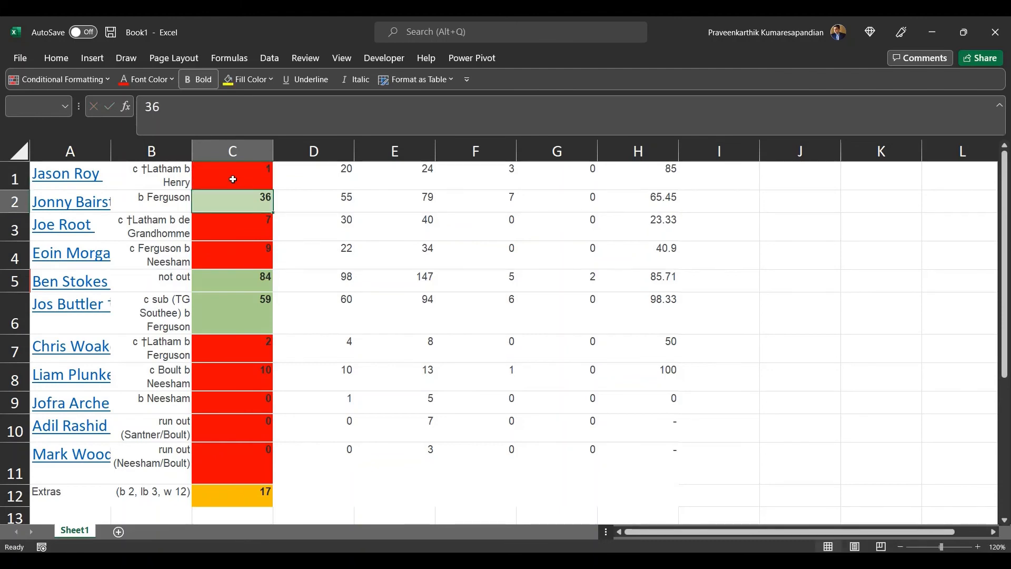
click(233, 180)
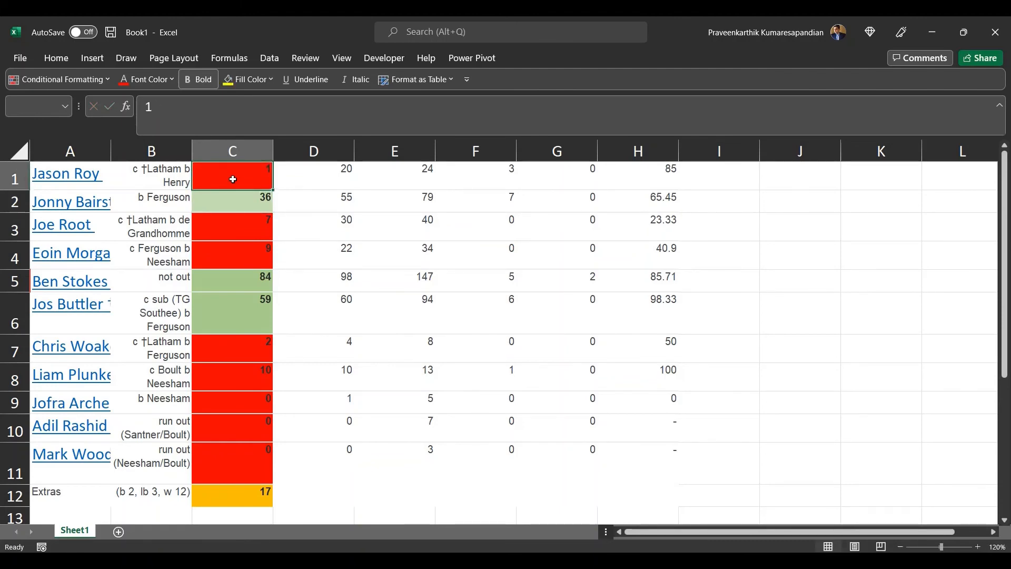
text(56)
key(Return)
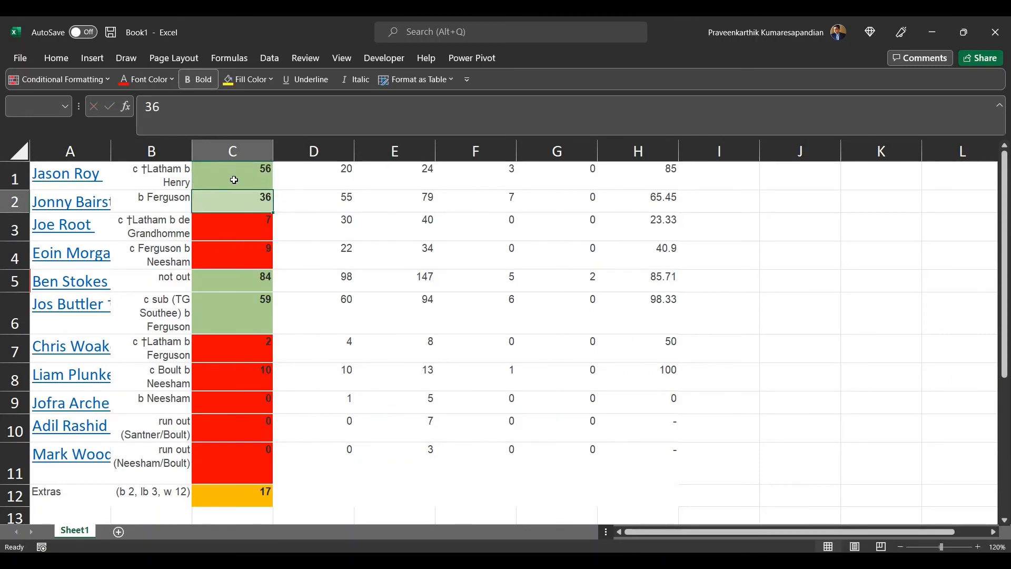
key(ctrl+z)
key(ctrl+z)
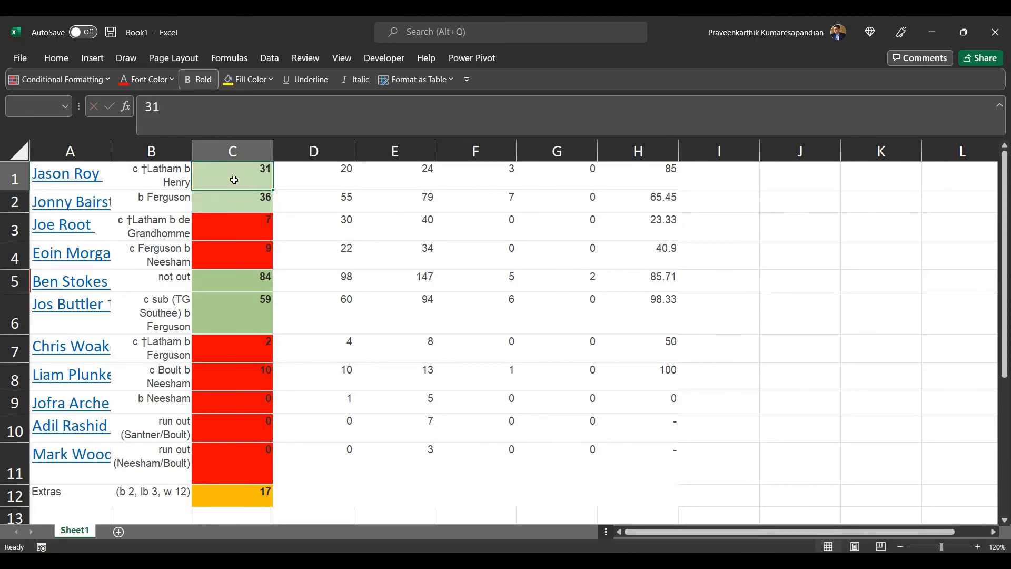